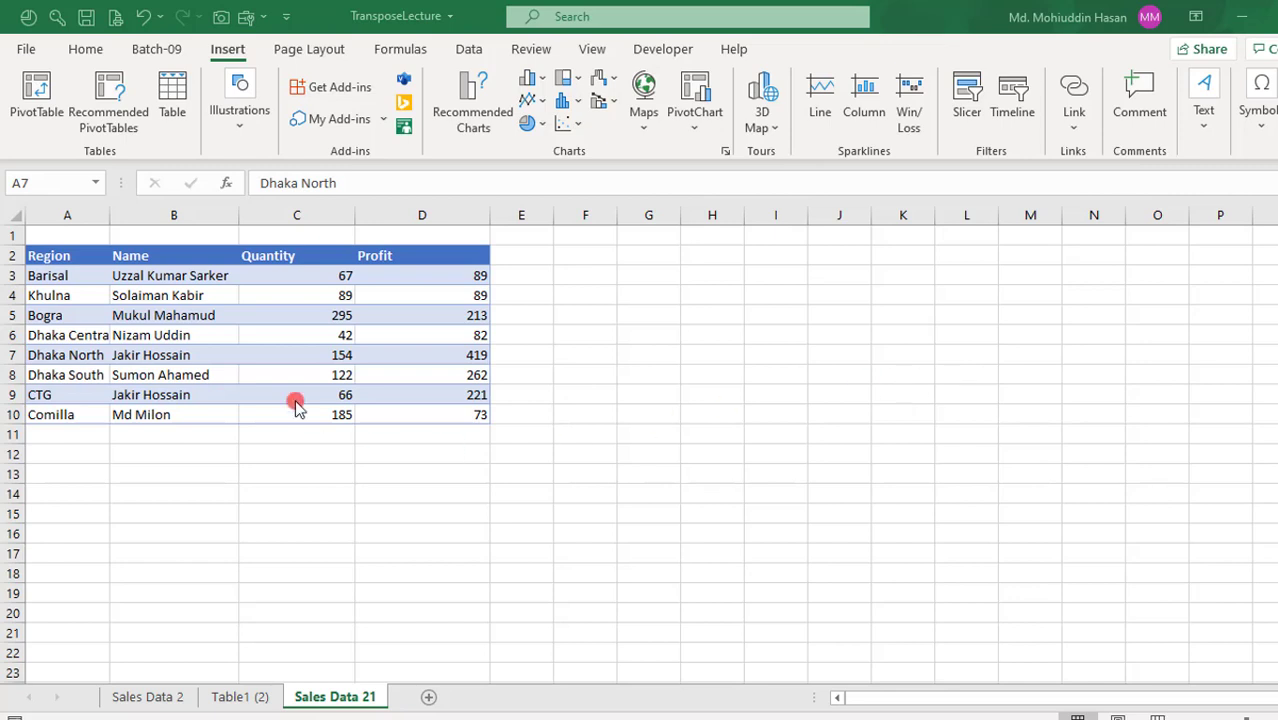
Select the sales table and Region values, then mark and clear empty cells F2:J2 beside it
{"action": "left_click_drag", "start_coordinate": [78, 258], "coordinate": [422, 434]}
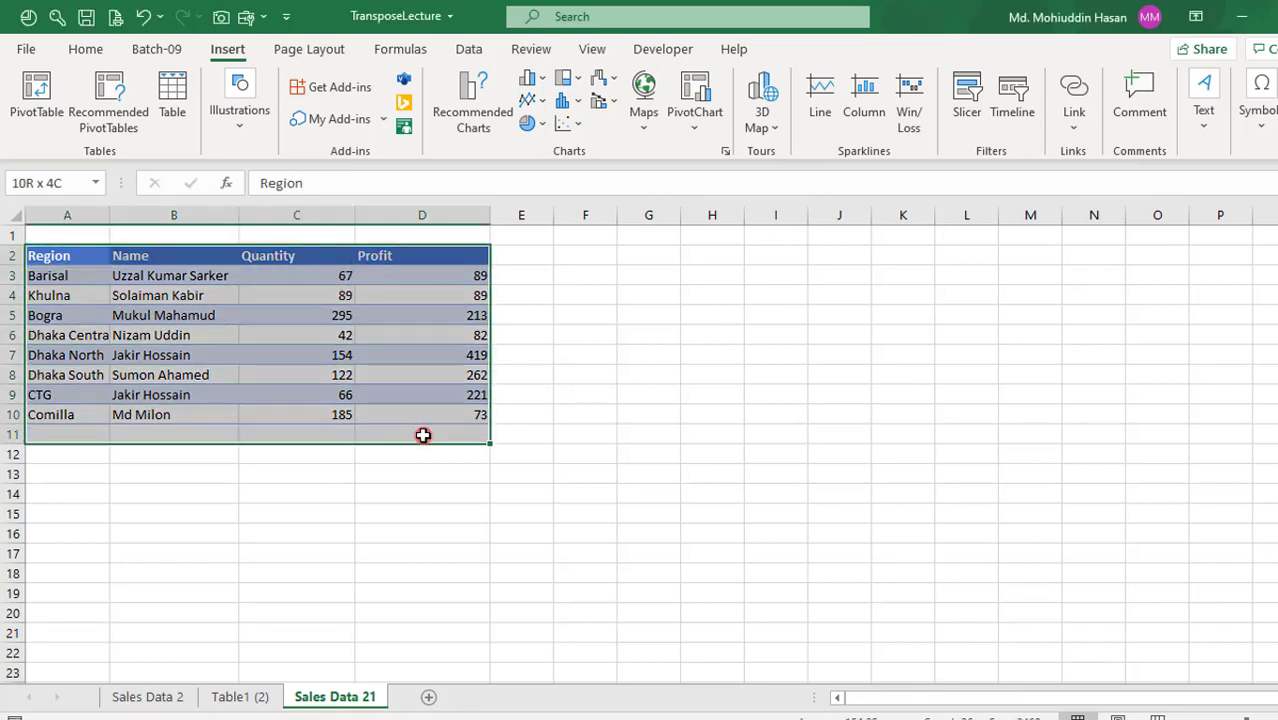
{"action": "left_click", "coordinate": [61, 261]}
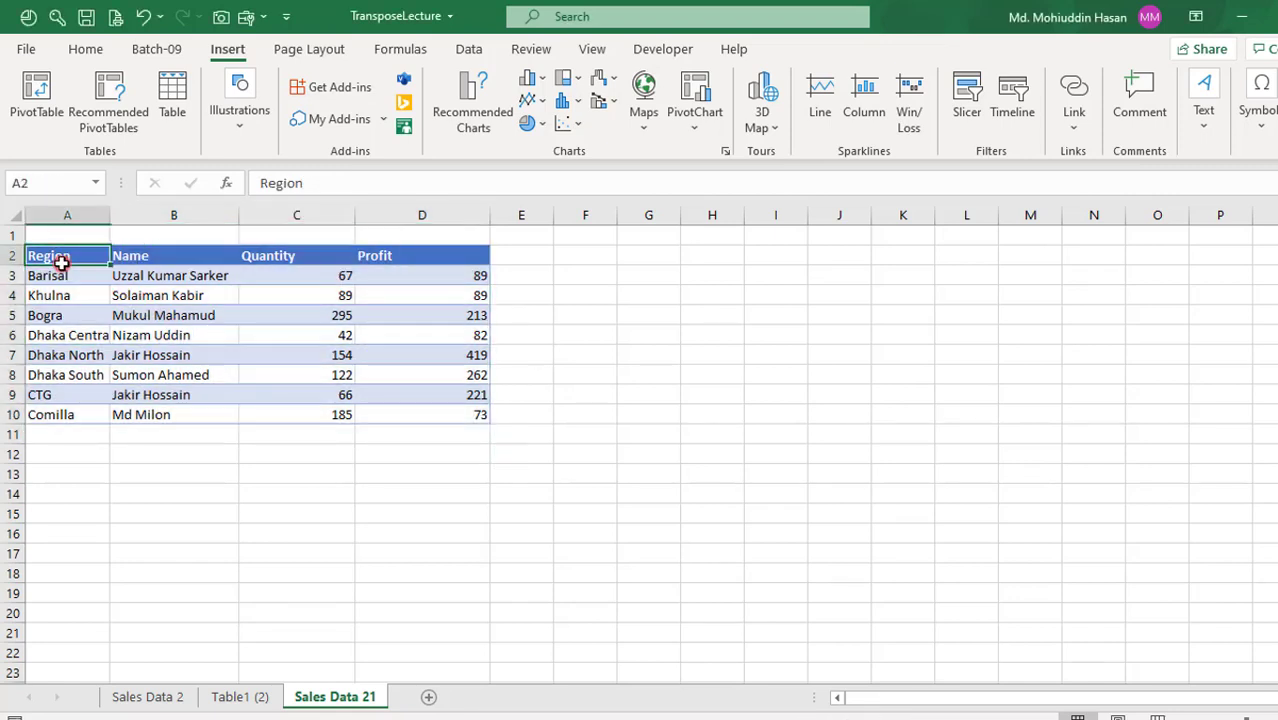
{"action": "left_click_drag", "start_coordinate": [67, 275], "coordinate": [50, 414]}
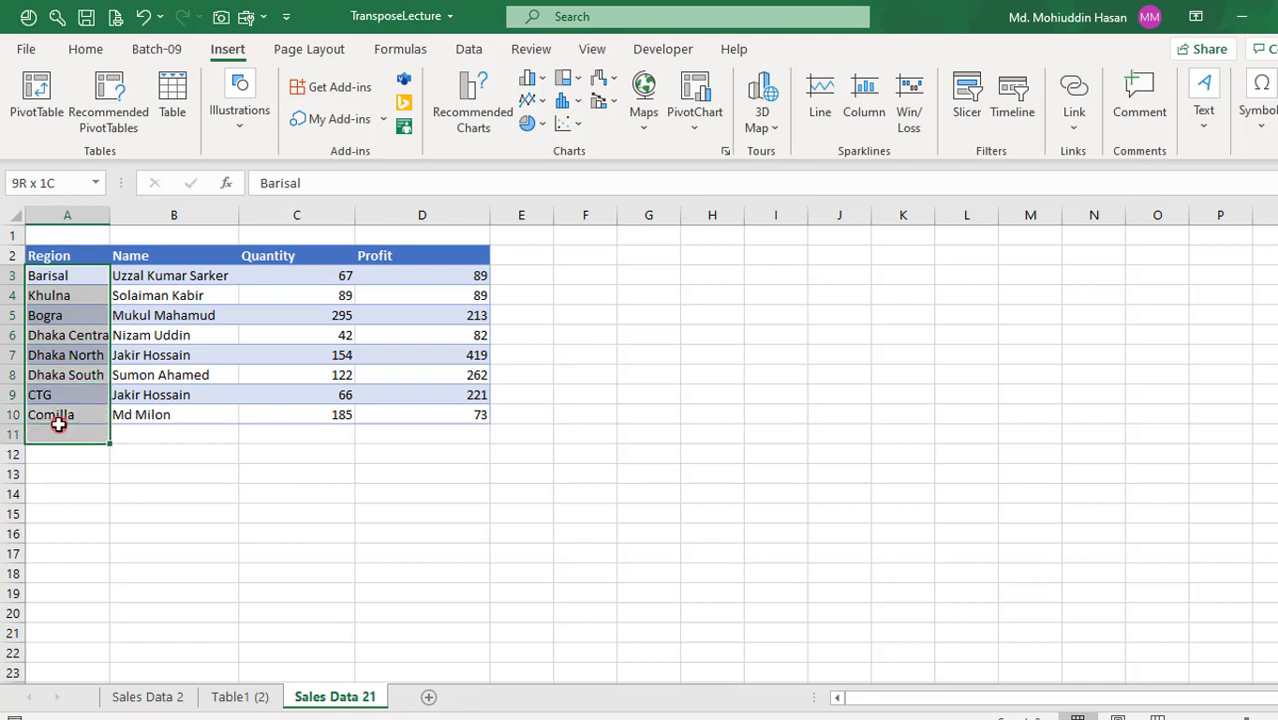
{"action": "left_click_drag", "start_coordinate": [582, 256], "coordinate": [1138, 256]}
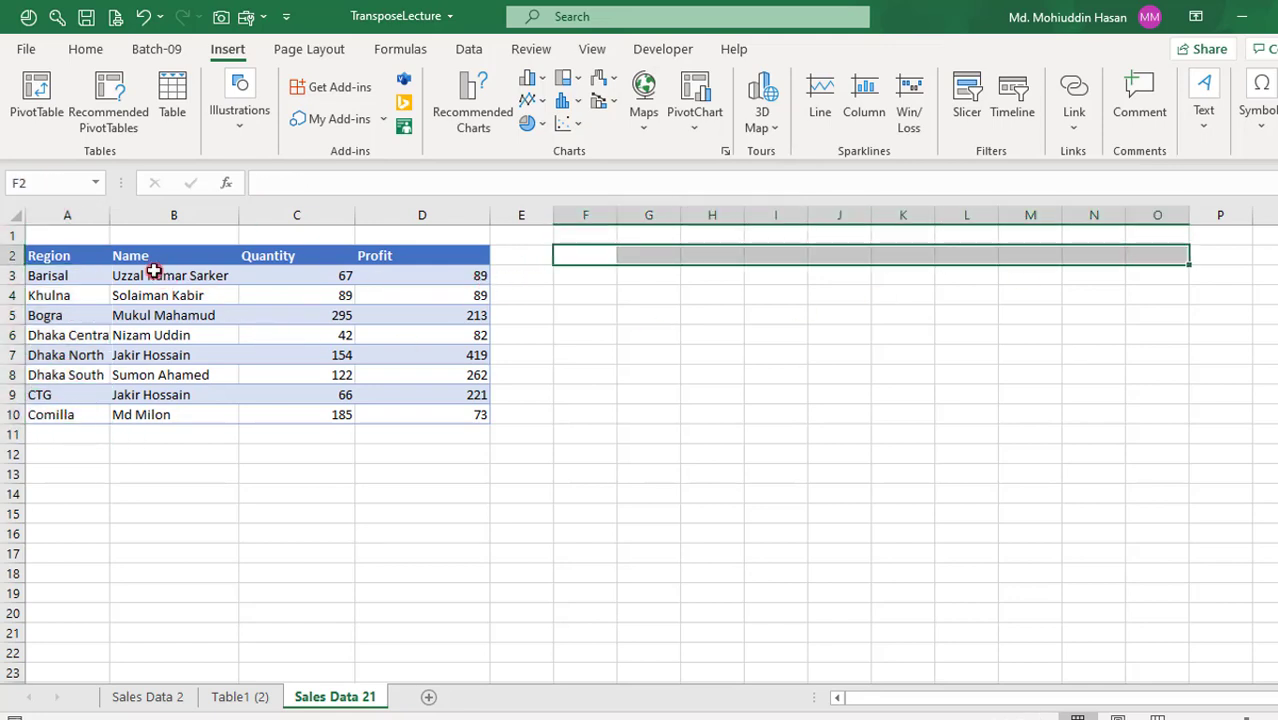
{"action": "left_click_drag", "start_coordinate": [153, 258], "coordinate": [155, 315]}
{"action": "left_click_drag", "start_coordinate": [604, 259], "coordinate": [758, 259]}
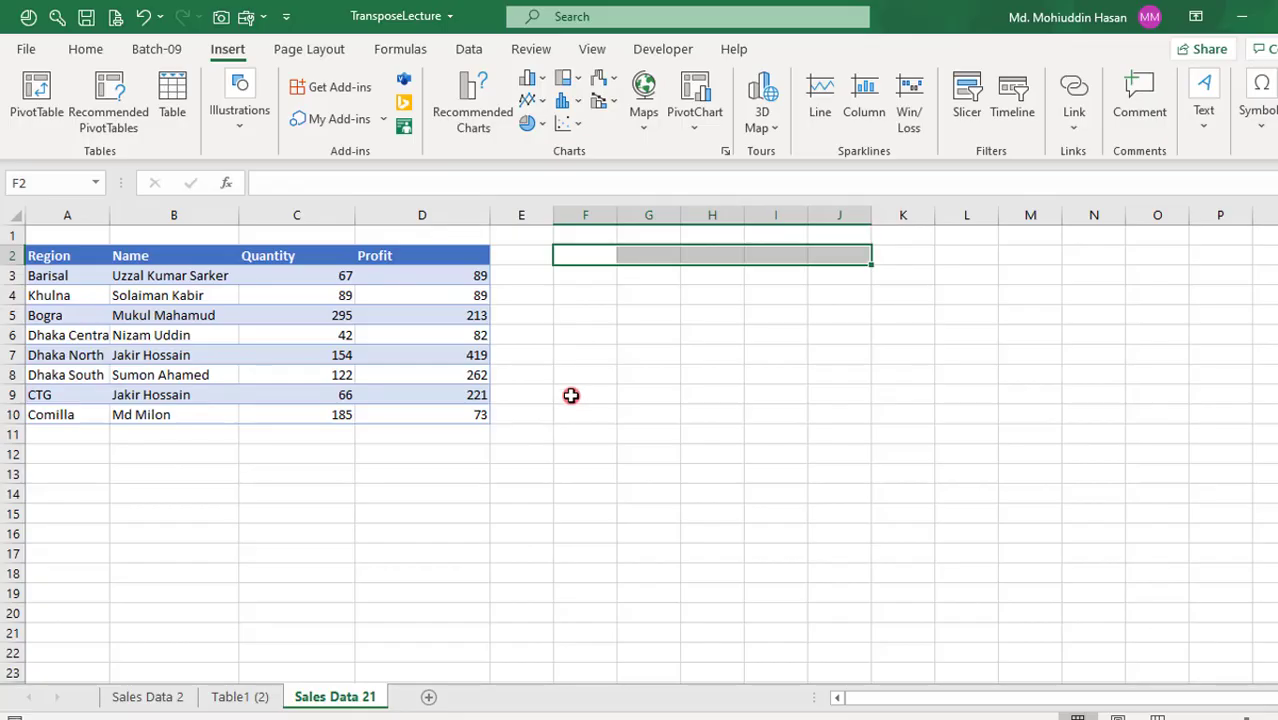
{"action": "left_click", "coordinate": [571, 395]}
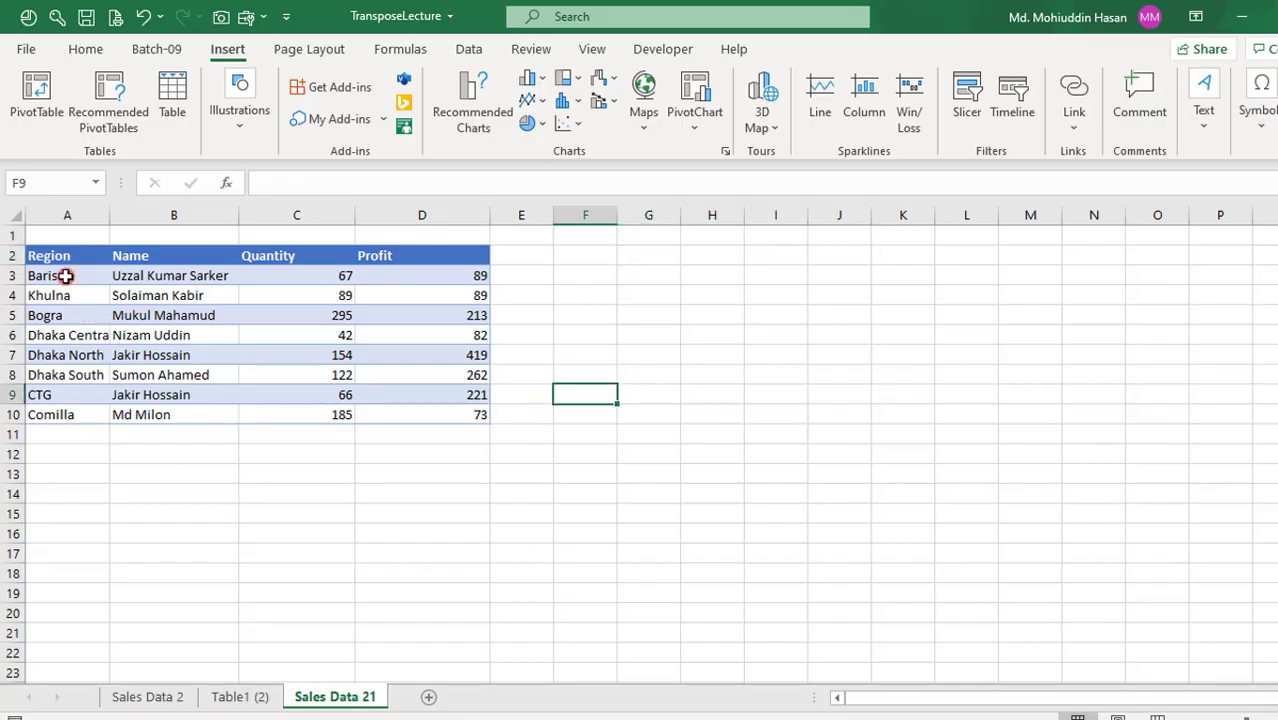
Load the sales range, with headers, into Power Query as query Table1 (3) via From Table/Range
{"action": "left_click_drag", "start_coordinate": [65, 276], "coordinate": [60, 418]}
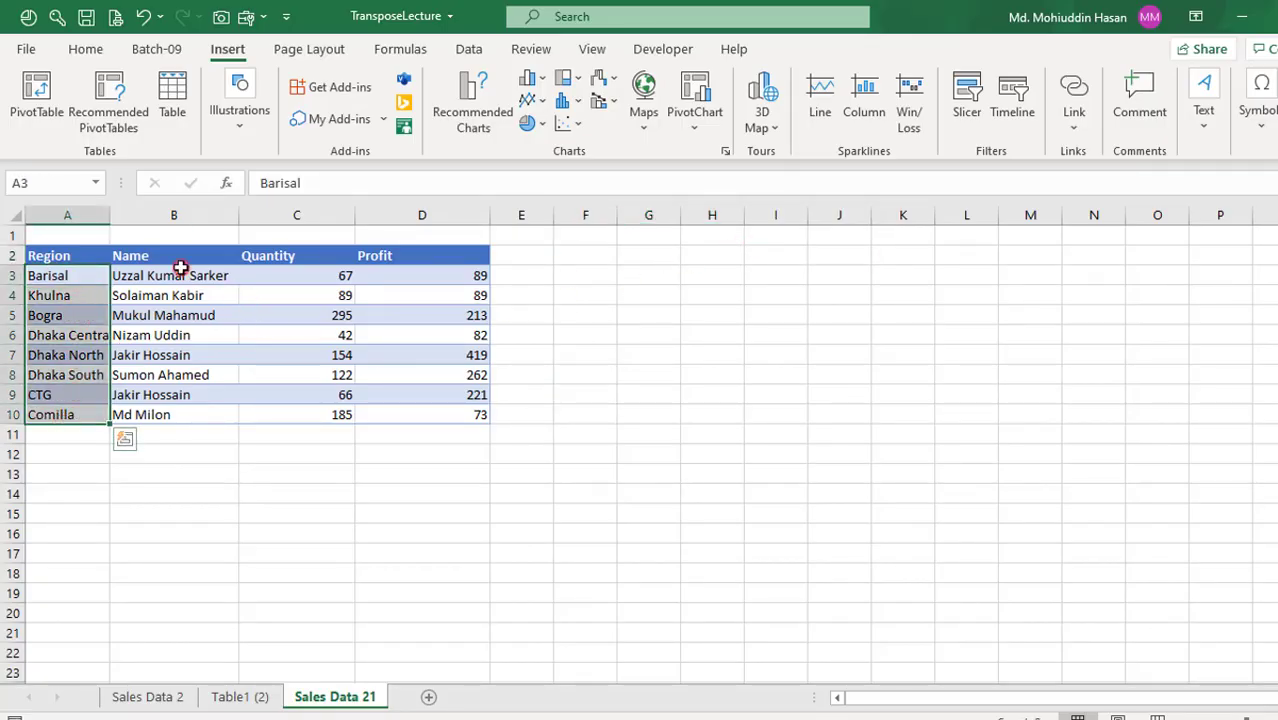
{"action": "left_click_drag", "start_coordinate": [180, 268], "coordinate": [175, 412]}
{"action": "left_click", "coordinate": [331, 277]}
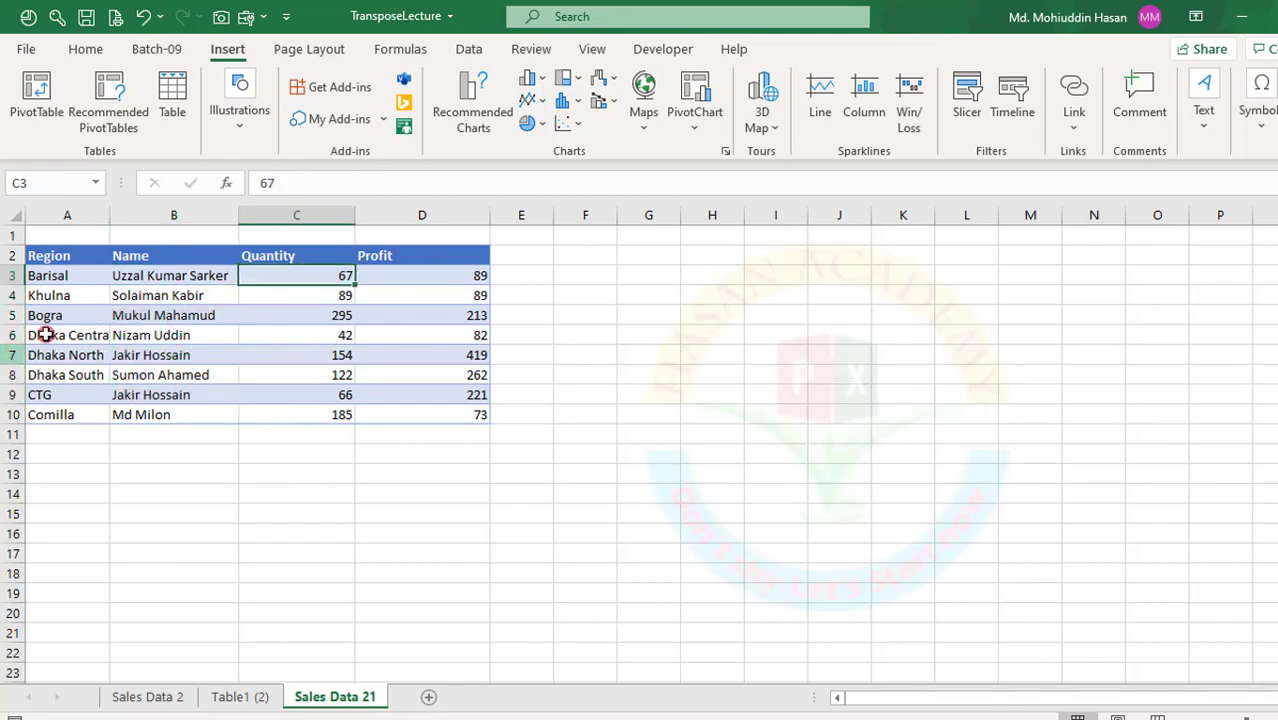
{"action": "left_click", "coordinate": [173, 295]}
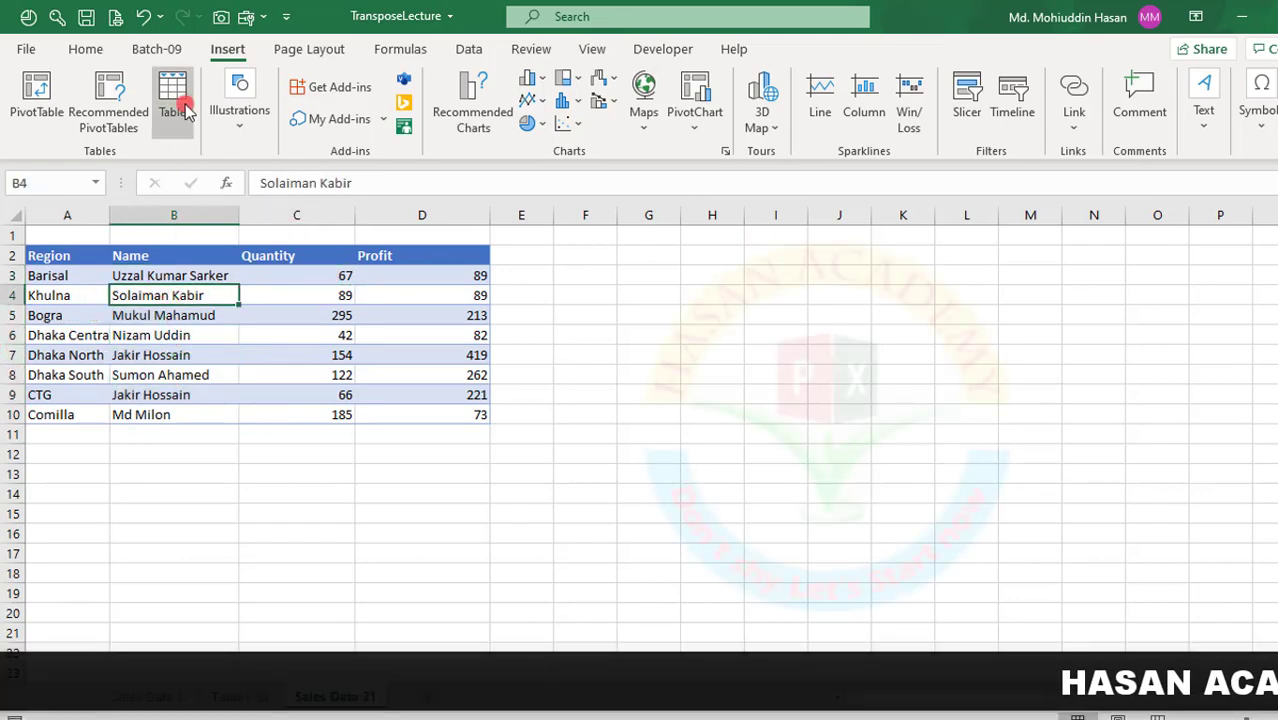
{"action": "left_click", "coordinate": [470, 49]}
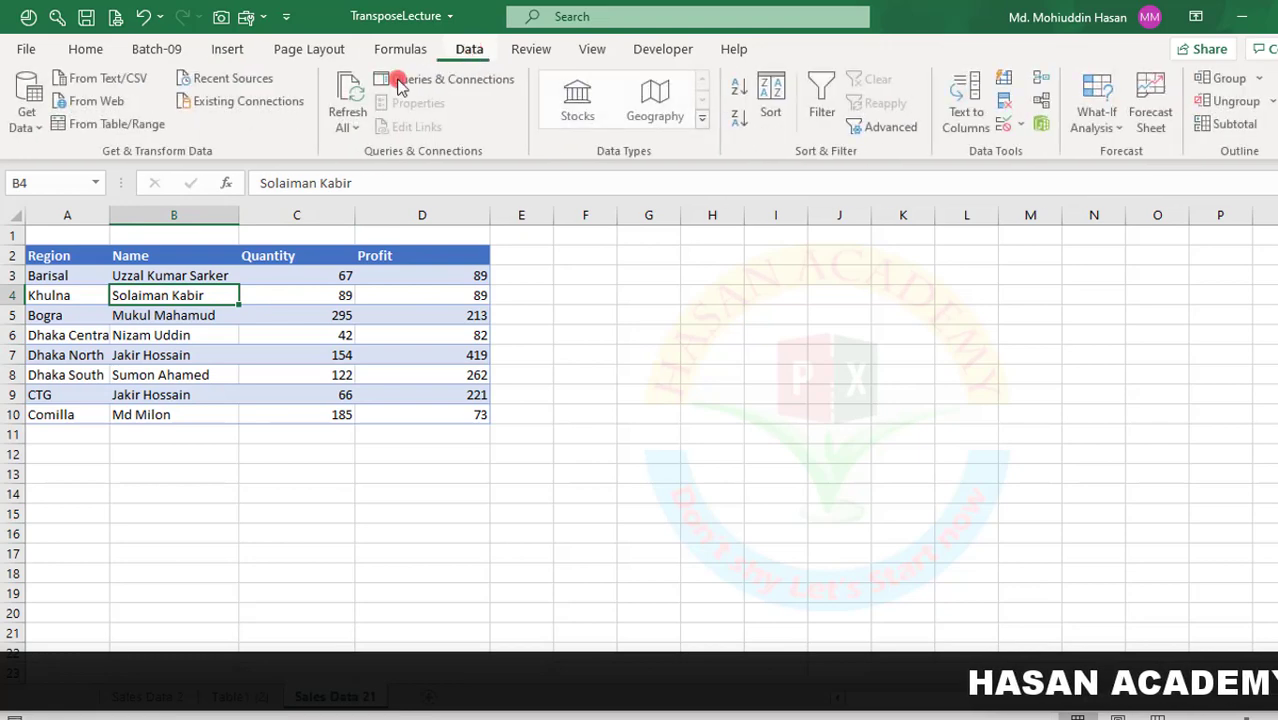
{"action": "left_click", "coordinate": [128, 125]}
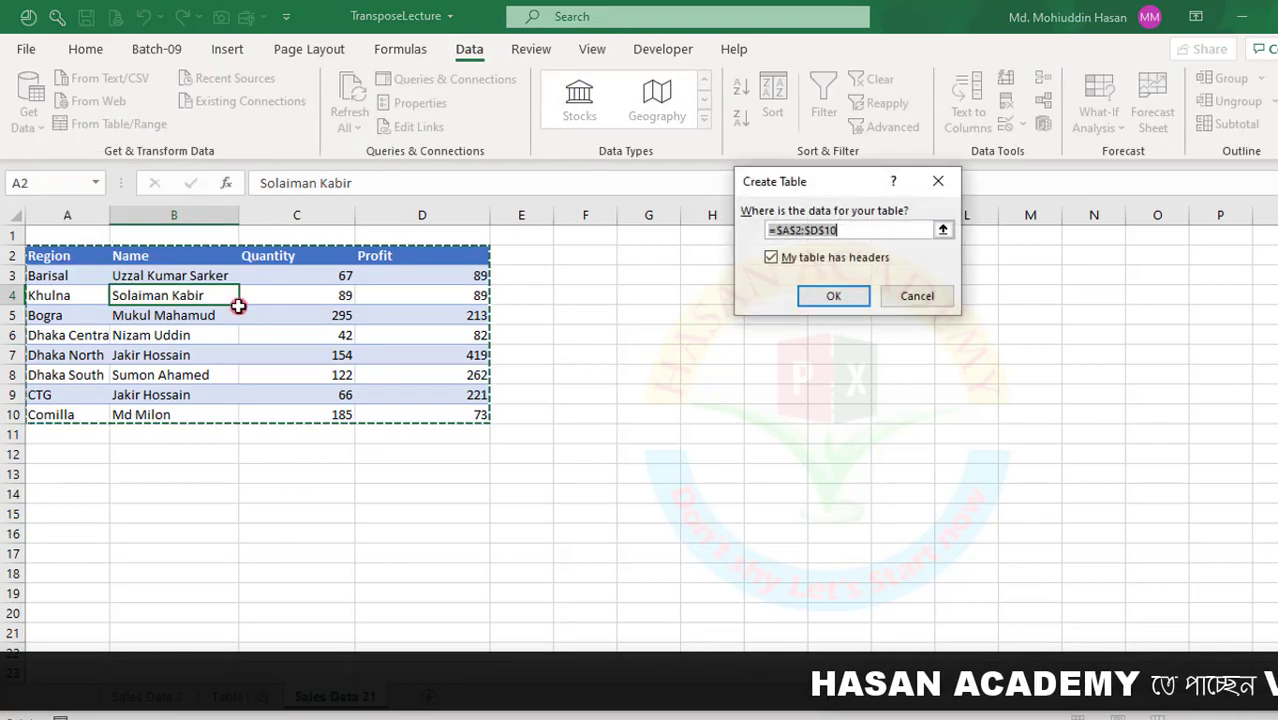
{"action": "left_click", "coordinate": [822, 298]}
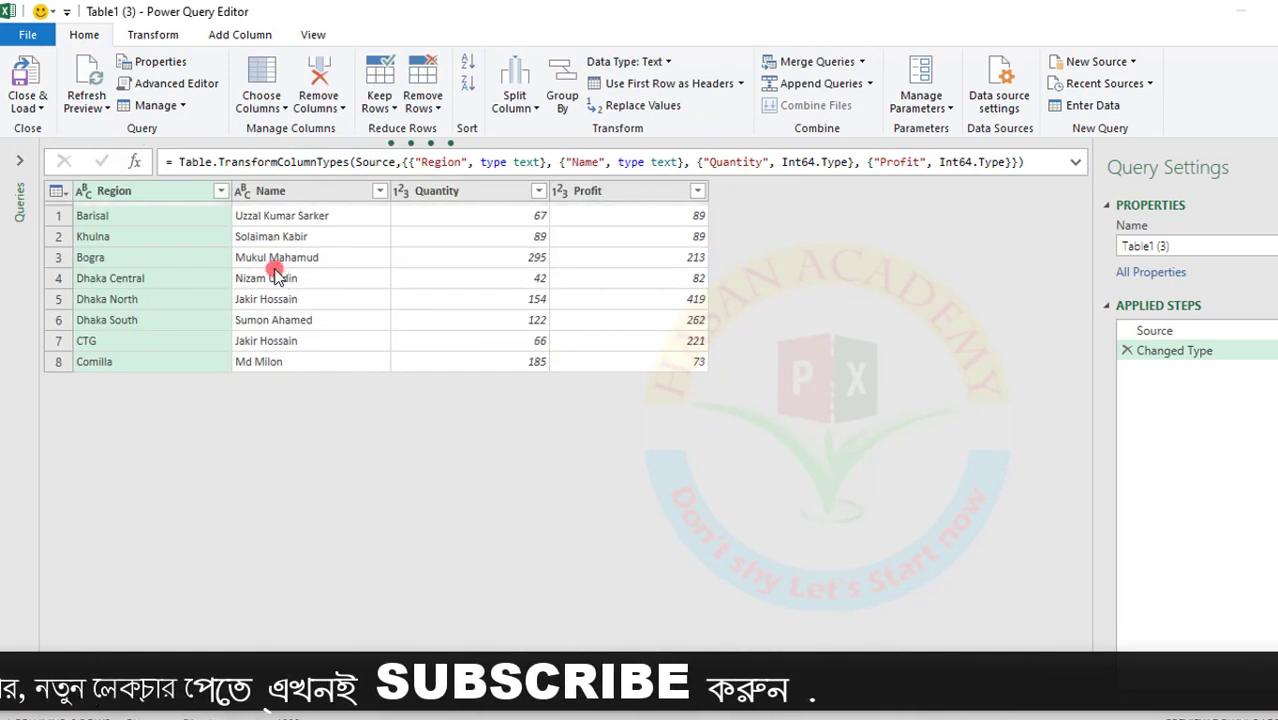
{"action": "left_click", "coordinate": [280, 278]}
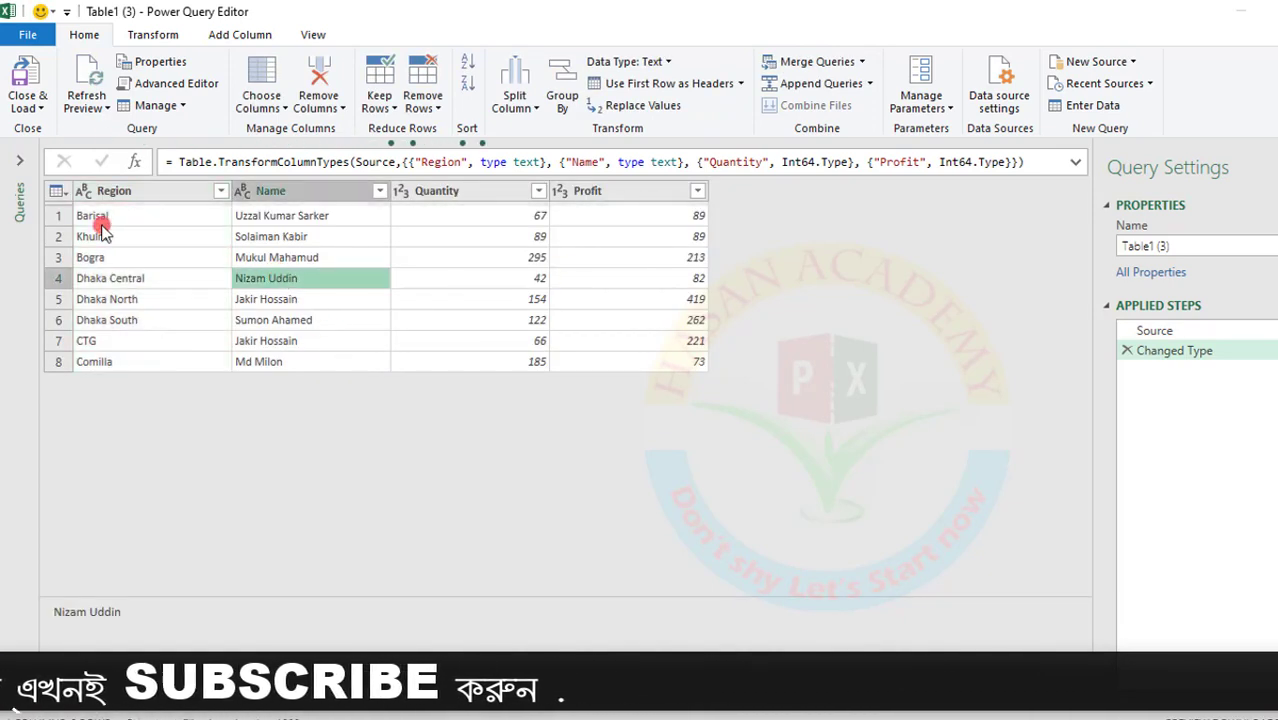
{"action": "left_click", "coordinate": [110, 193]}
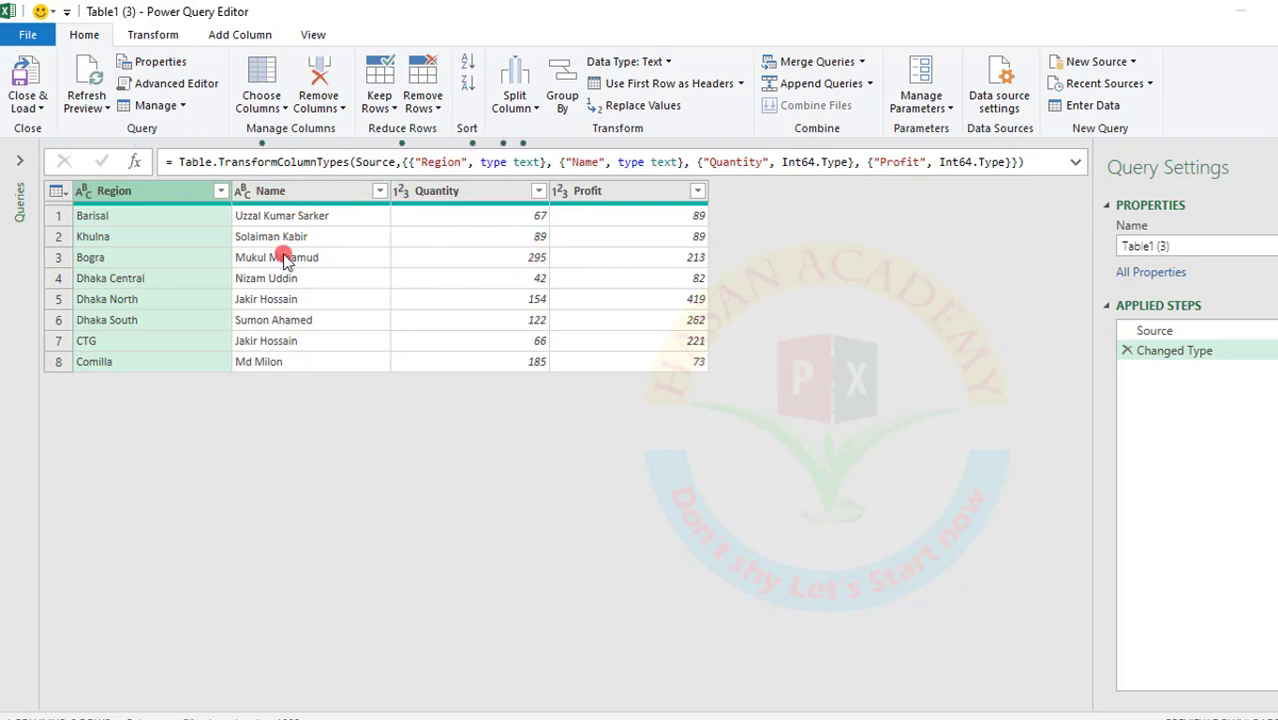
{"action": "left_click", "coordinate": [154, 40]}
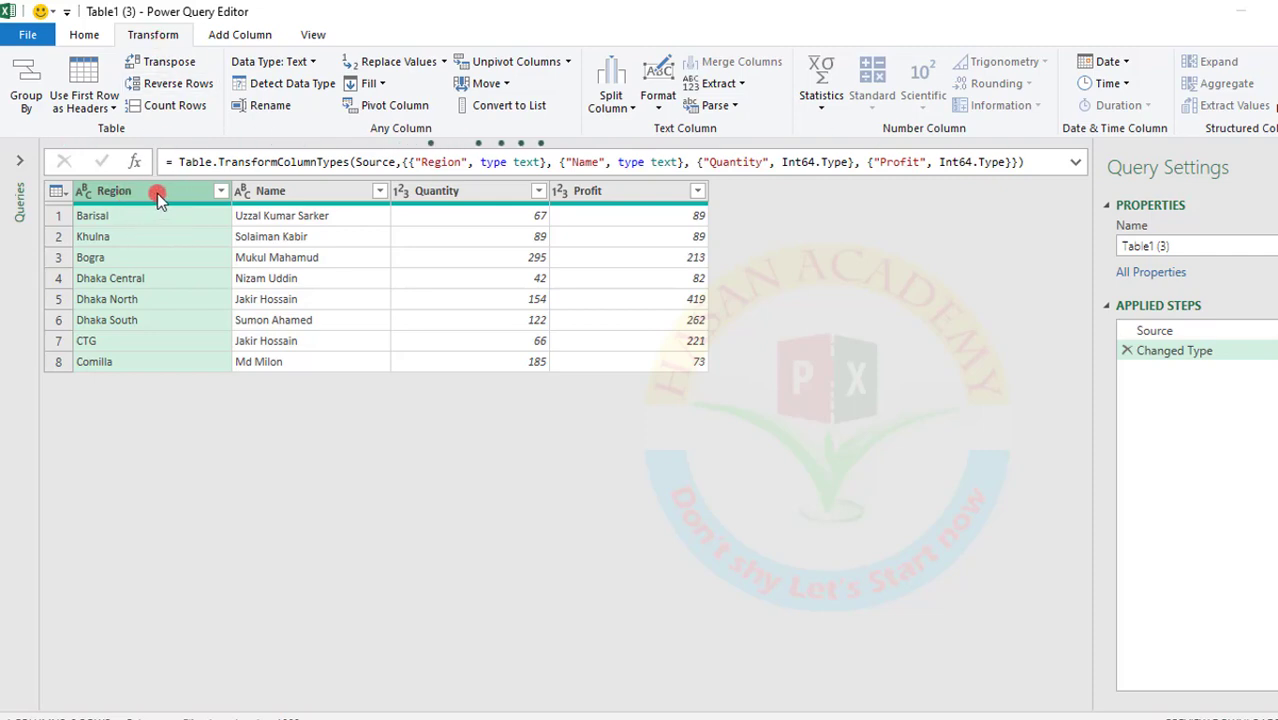
{"action": "left_click", "coordinate": [168, 63]}
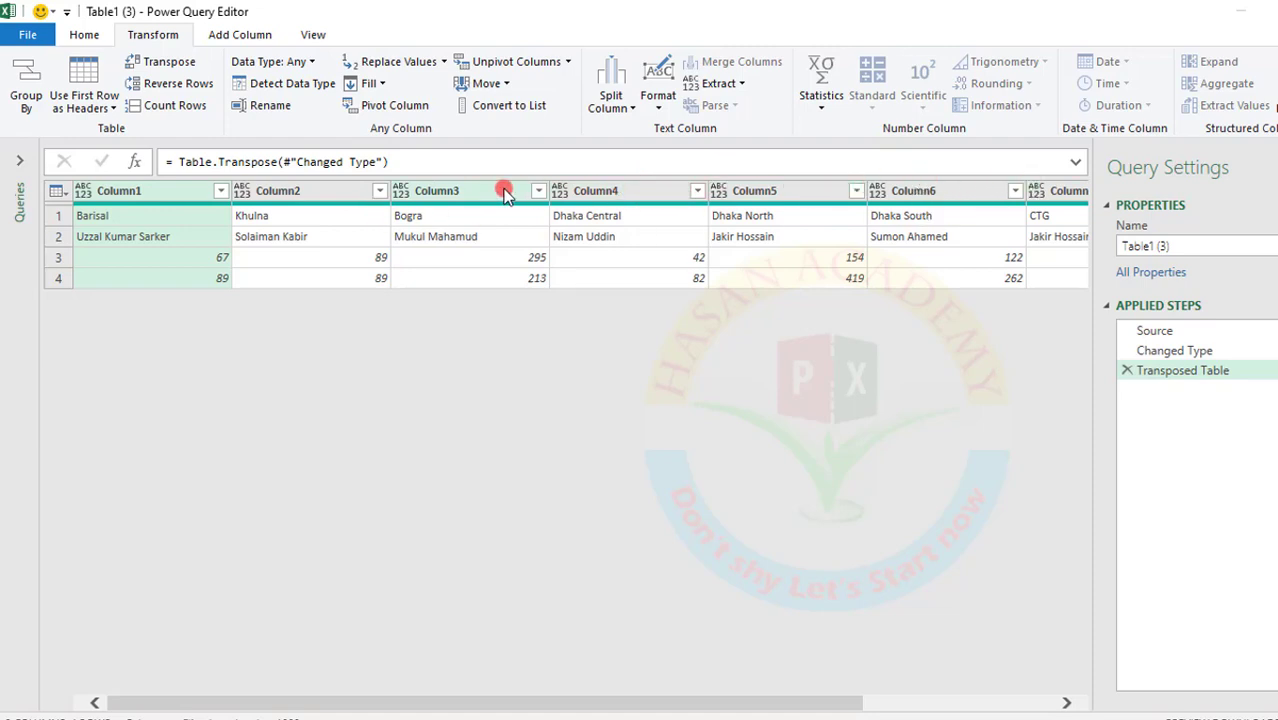
{"action": "left_click", "coordinate": [1126, 371]}
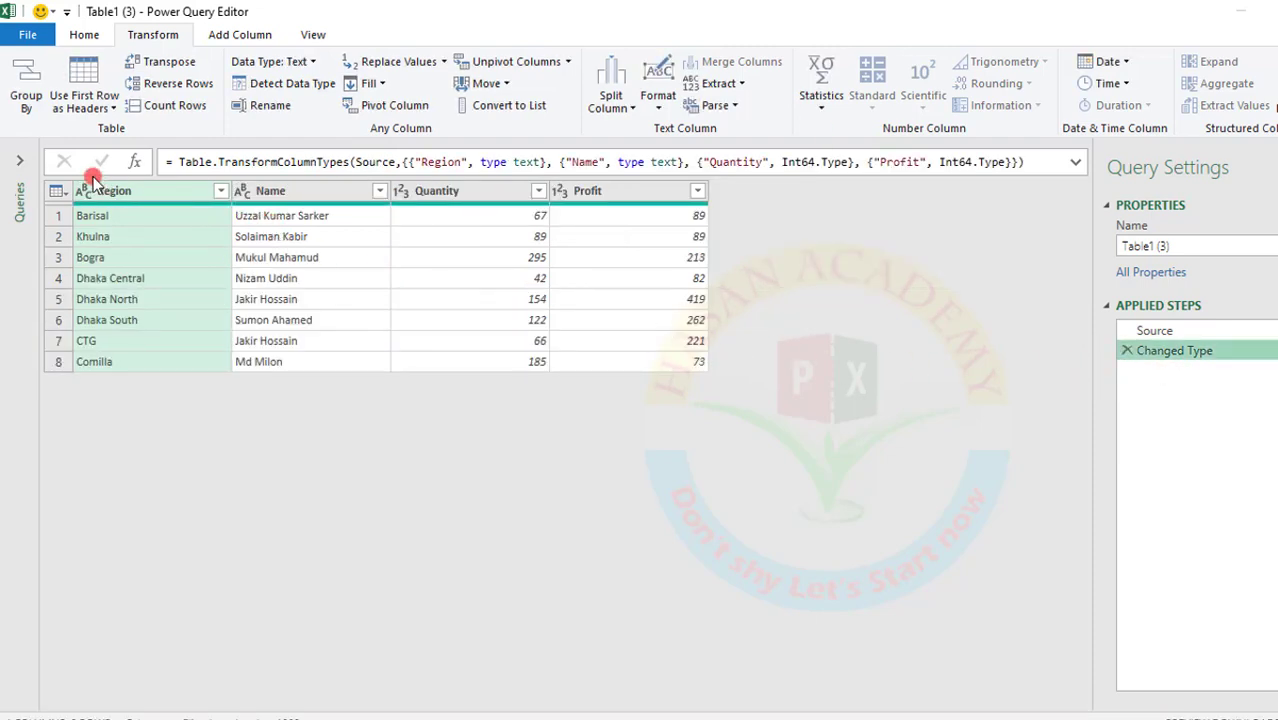
Demote the headers to the first row and transpose the table so fields become rows
{"action": "left_click", "coordinate": [110, 108]}
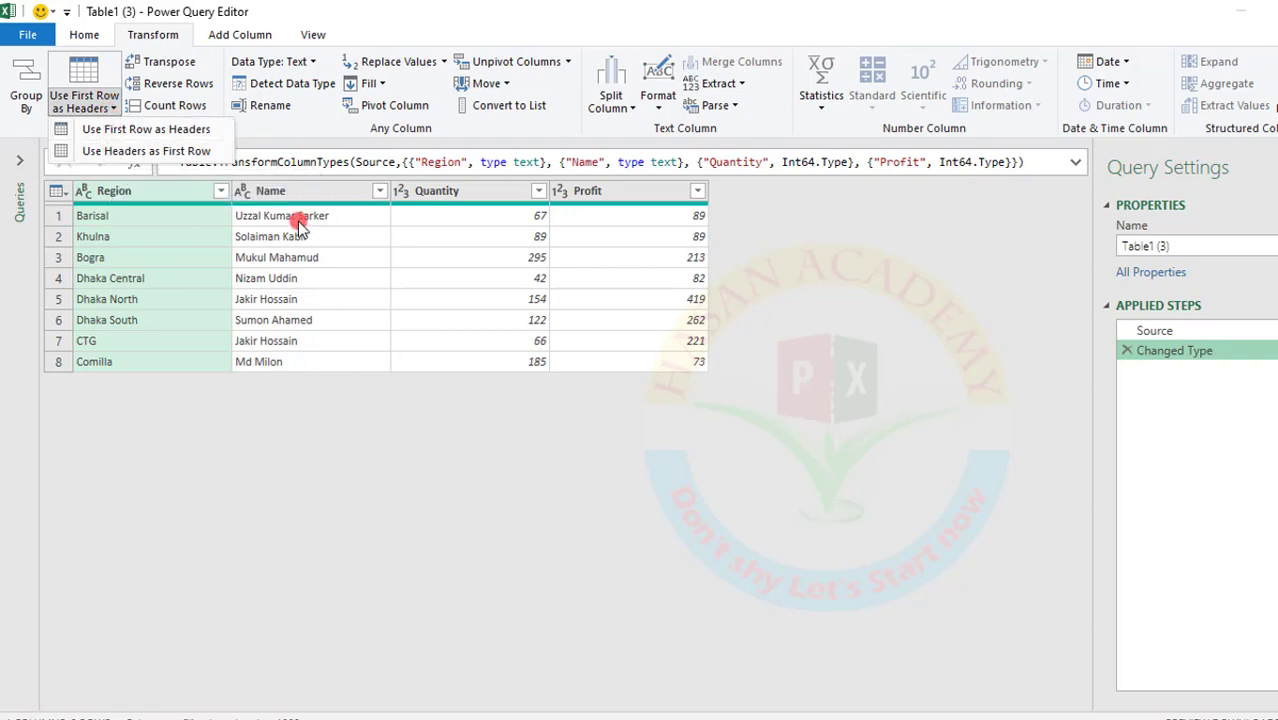
{"action": "left_click", "coordinate": [137, 152]}
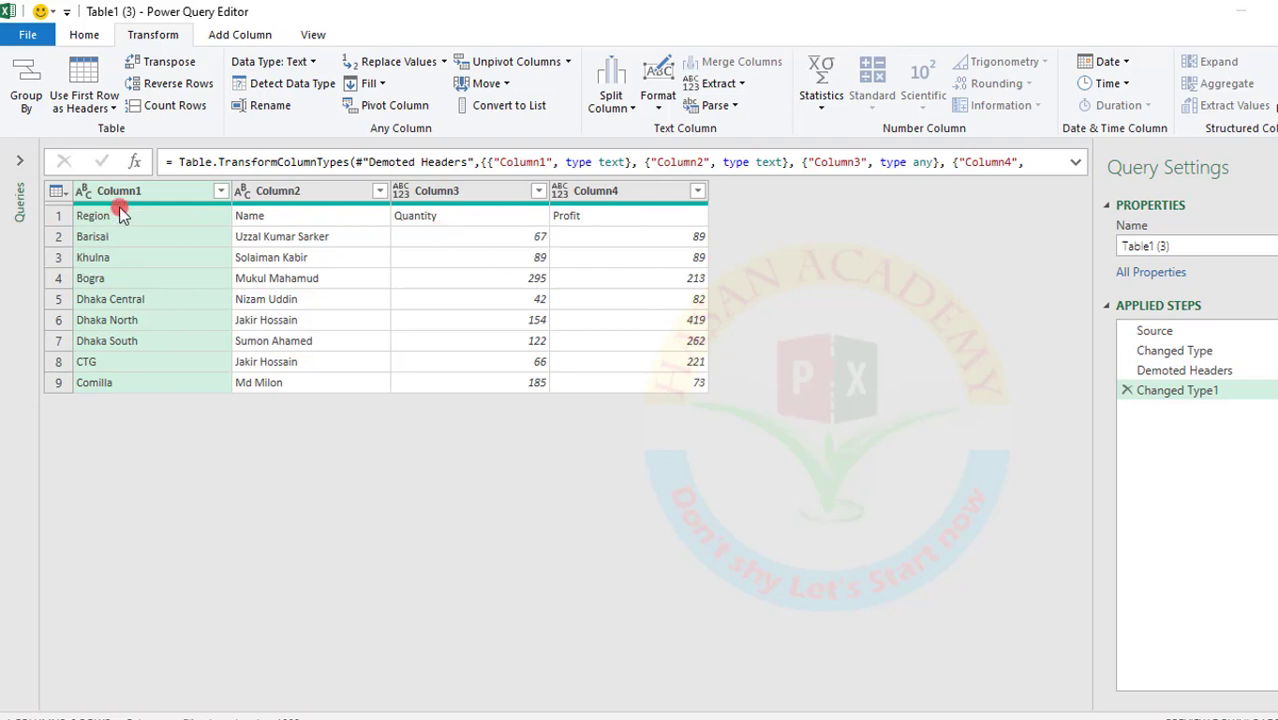
{"action": "left_click", "coordinate": [162, 62]}
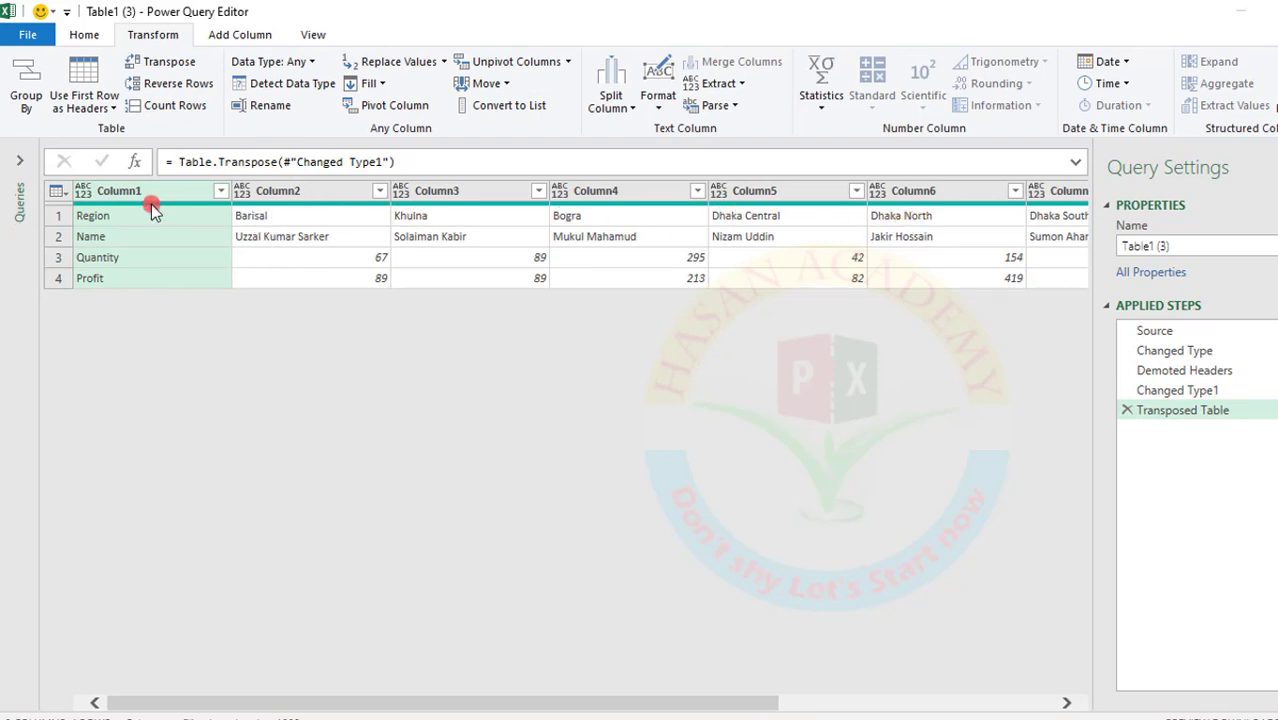
{"action": "left_click", "coordinate": [270, 240]}
{"action": "left_click", "coordinate": [332, 256]}
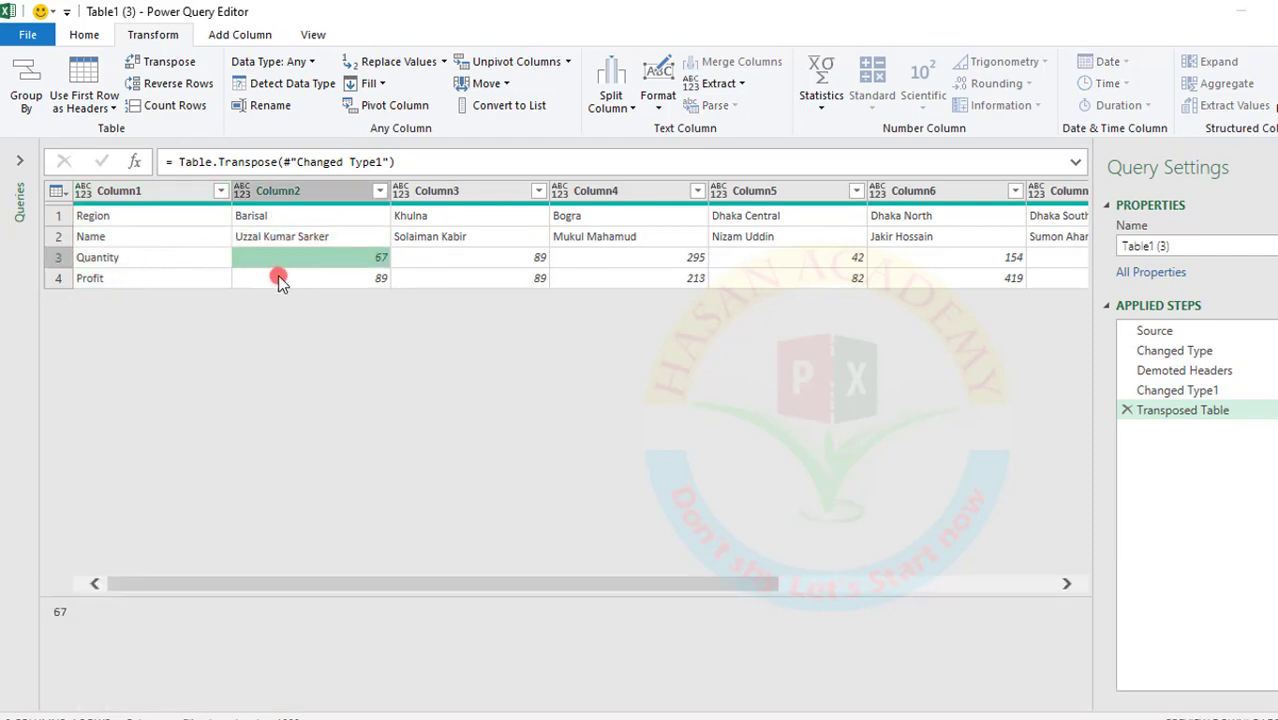
{"action": "left_click", "coordinate": [84, 36]}
{"action": "left_click", "coordinate": [24, 76]}
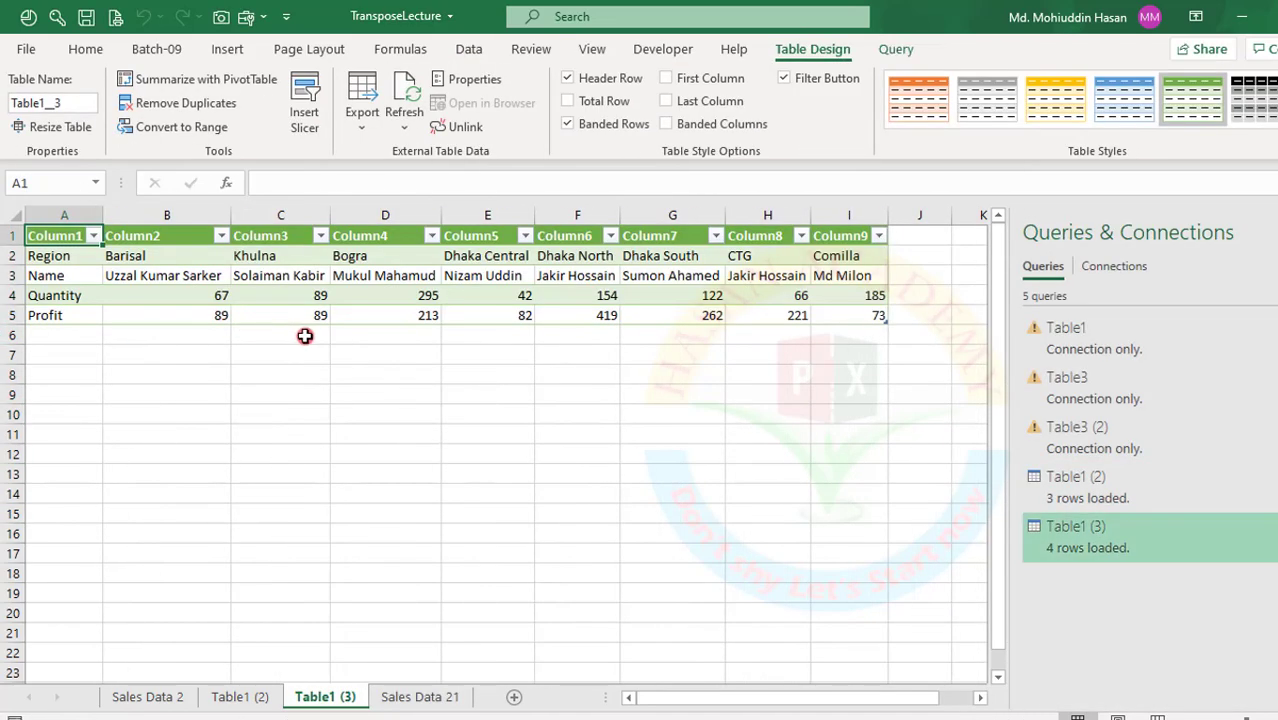
Check the loaded transposed table (Barisal cell) and reopen query Table1 (3) from Queries & Connections
{"action": "left_click", "coordinate": [214, 330]}
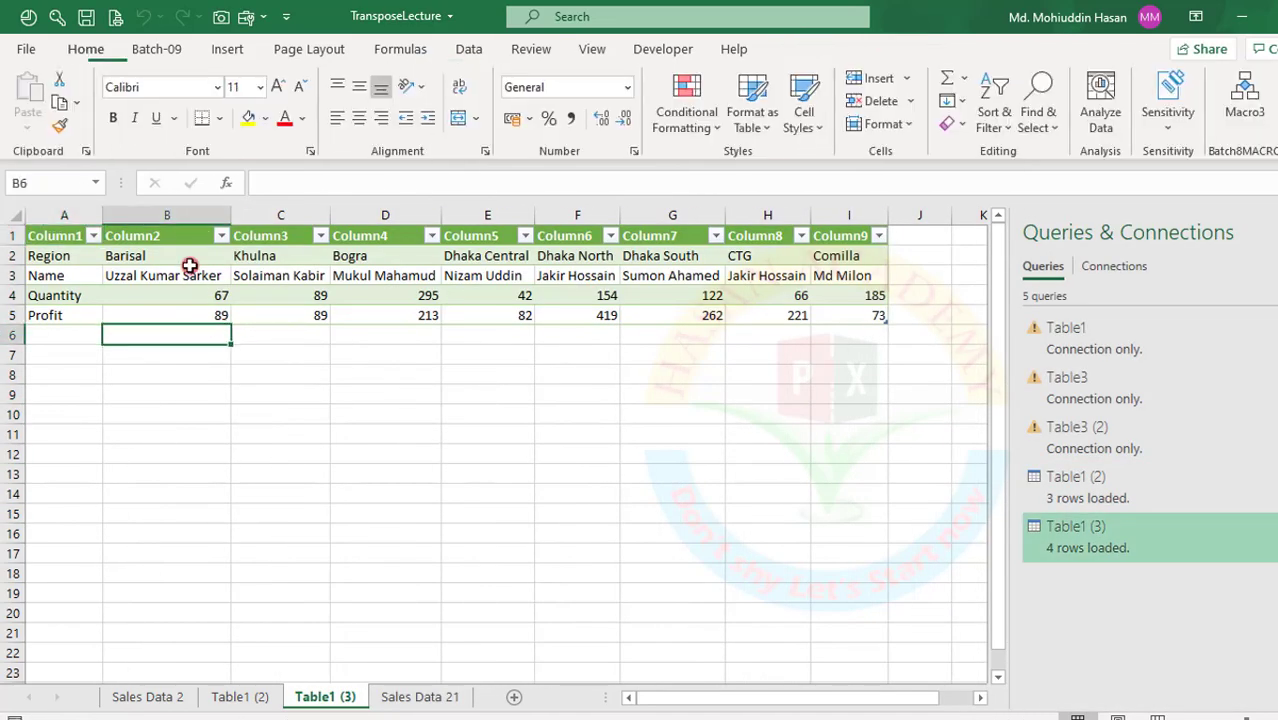
{"action": "left_click", "coordinate": [136, 252]}
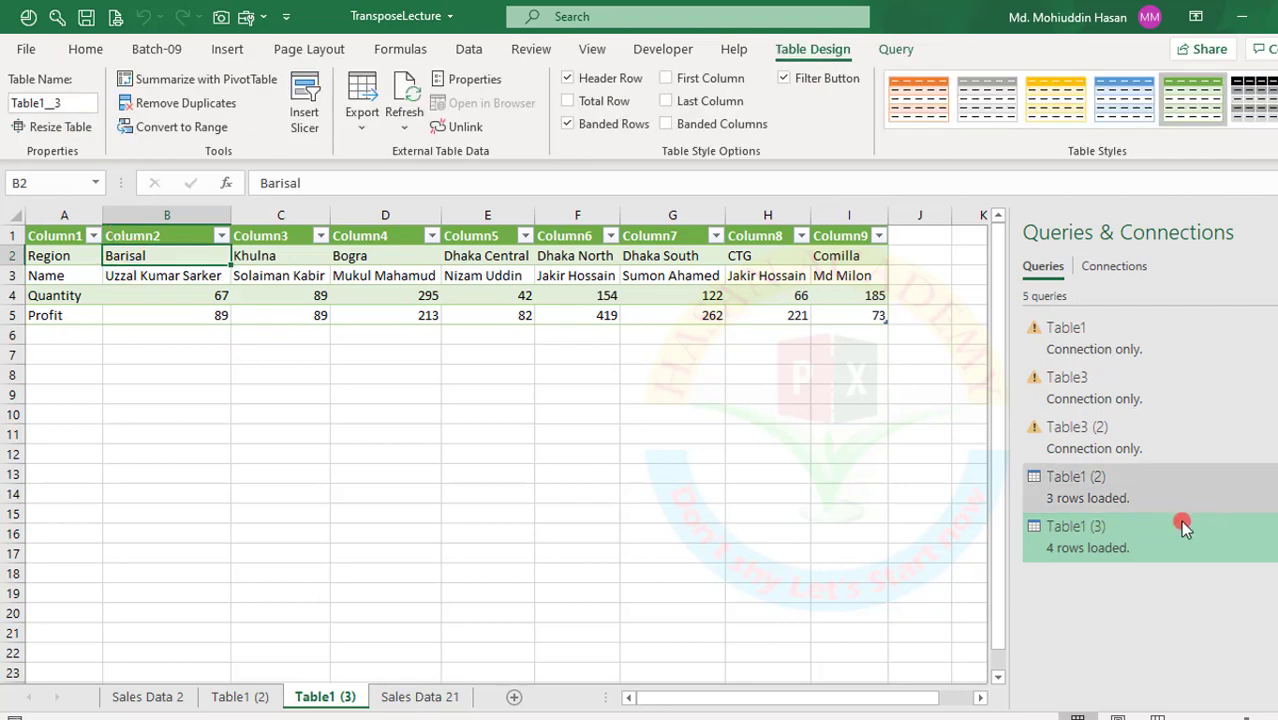
{"action": "left_click", "coordinate": [1098, 542]}
{"action": "double_click", "coordinate": [1068, 530]}
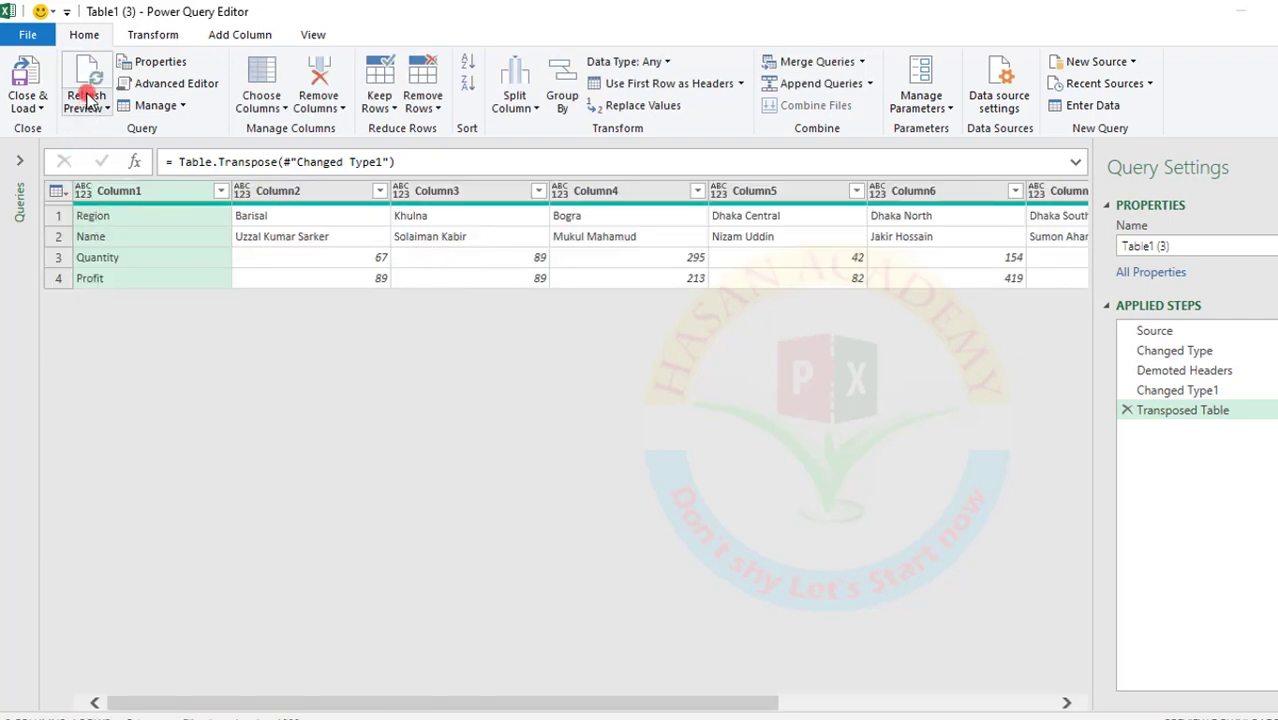
Promote the first row to headers (Region, Barisal, Khulna…) and load the 3 rows to sheet Table1 (3)
{"action": "left_click", "coordinate": [140, 37]}
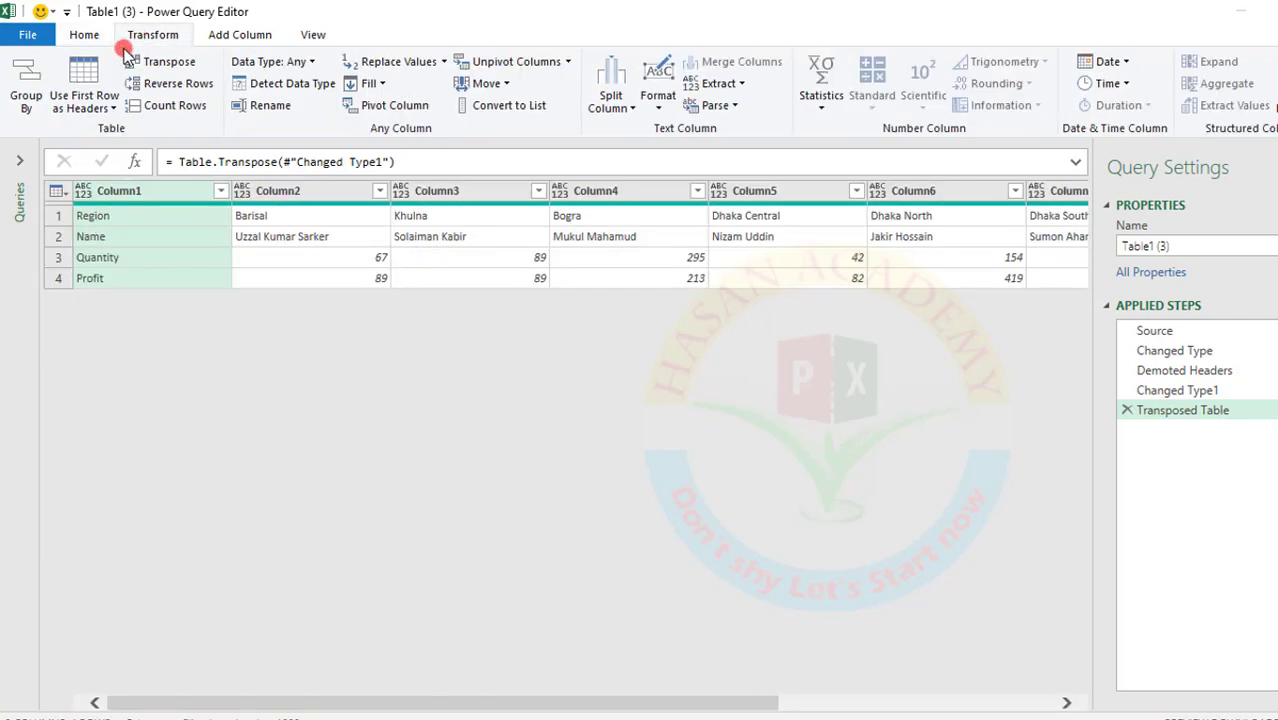
{"action": "left_click", "coordinate": [85, 80]}
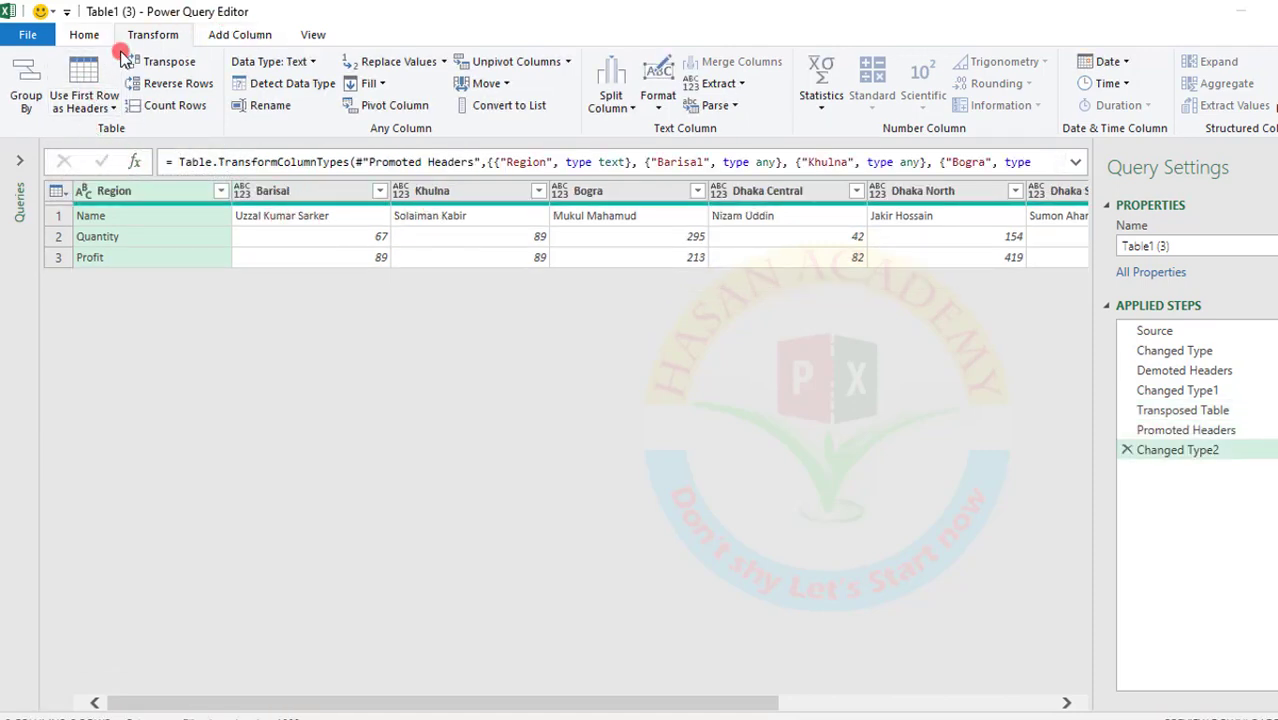
{"action": "left_click", "coordinate": [84, 35]}
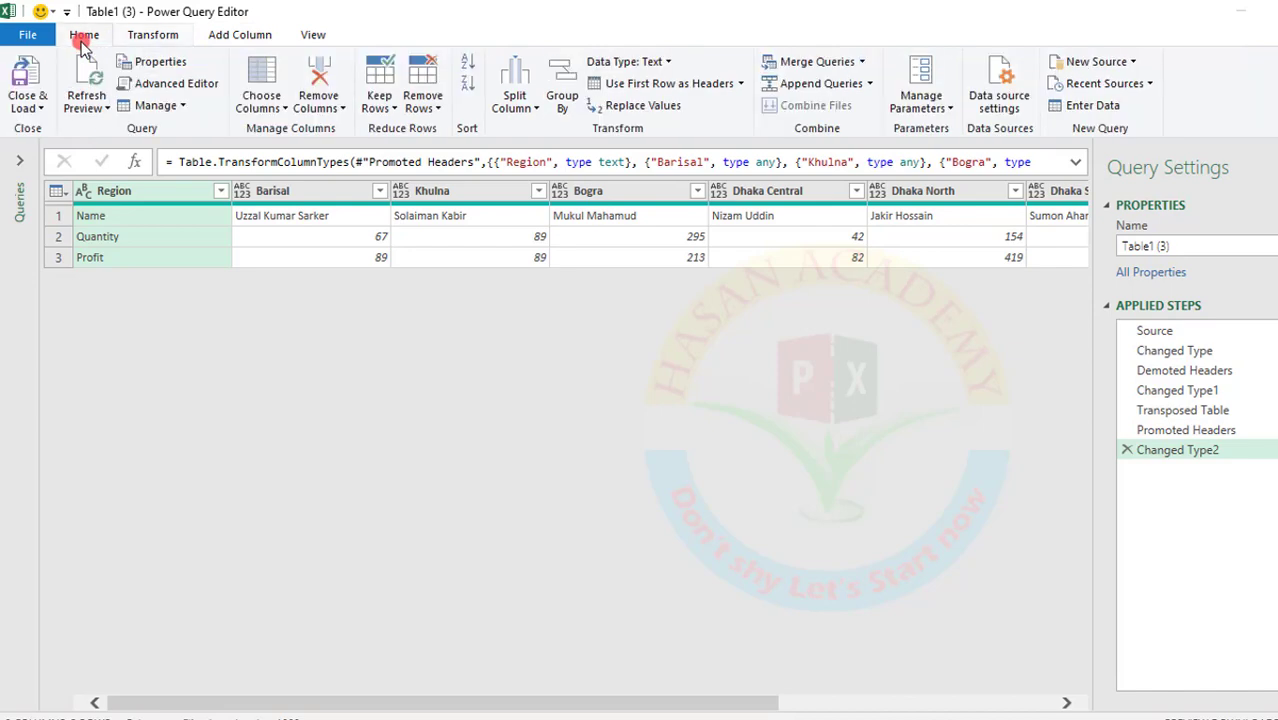
{"action": "left_click", "coordinate": [28, 80]}
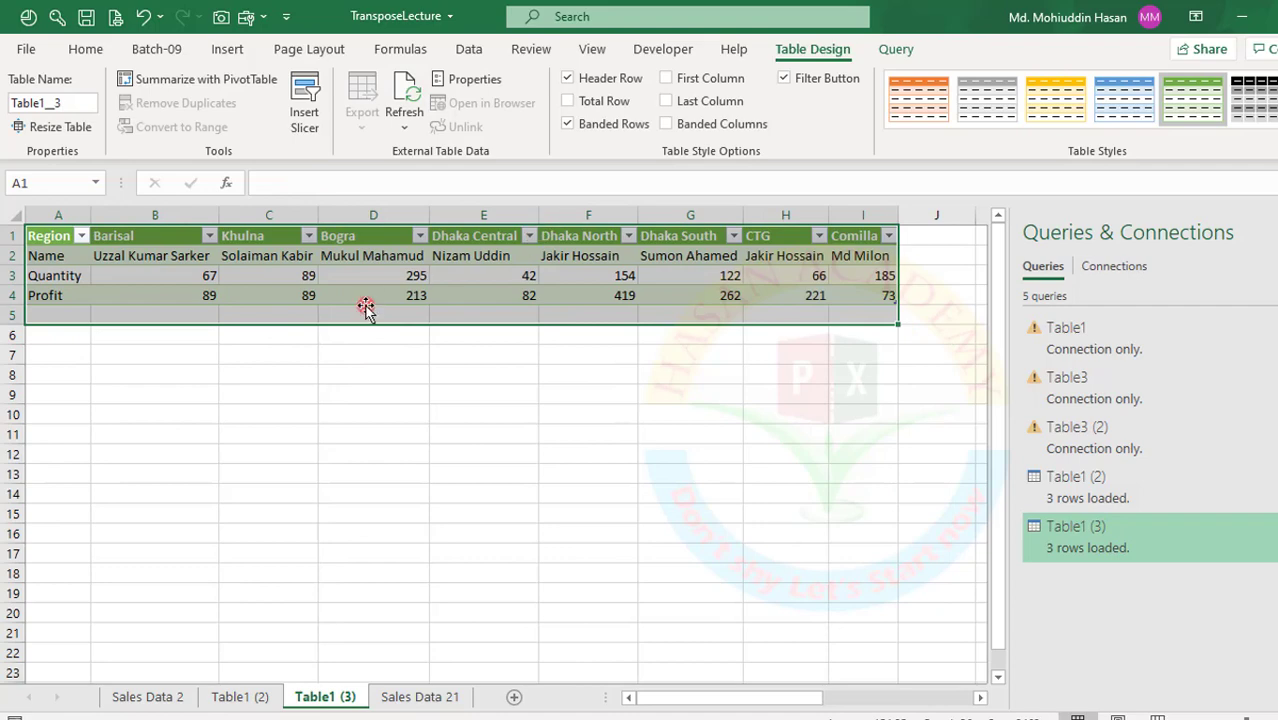
{"action": "left_click", "coordinate": [366, 308]}
{"action": "left_click", "coordinate": [120, 235]}
{"action": "left_click", "coordinate": [148, 275]}
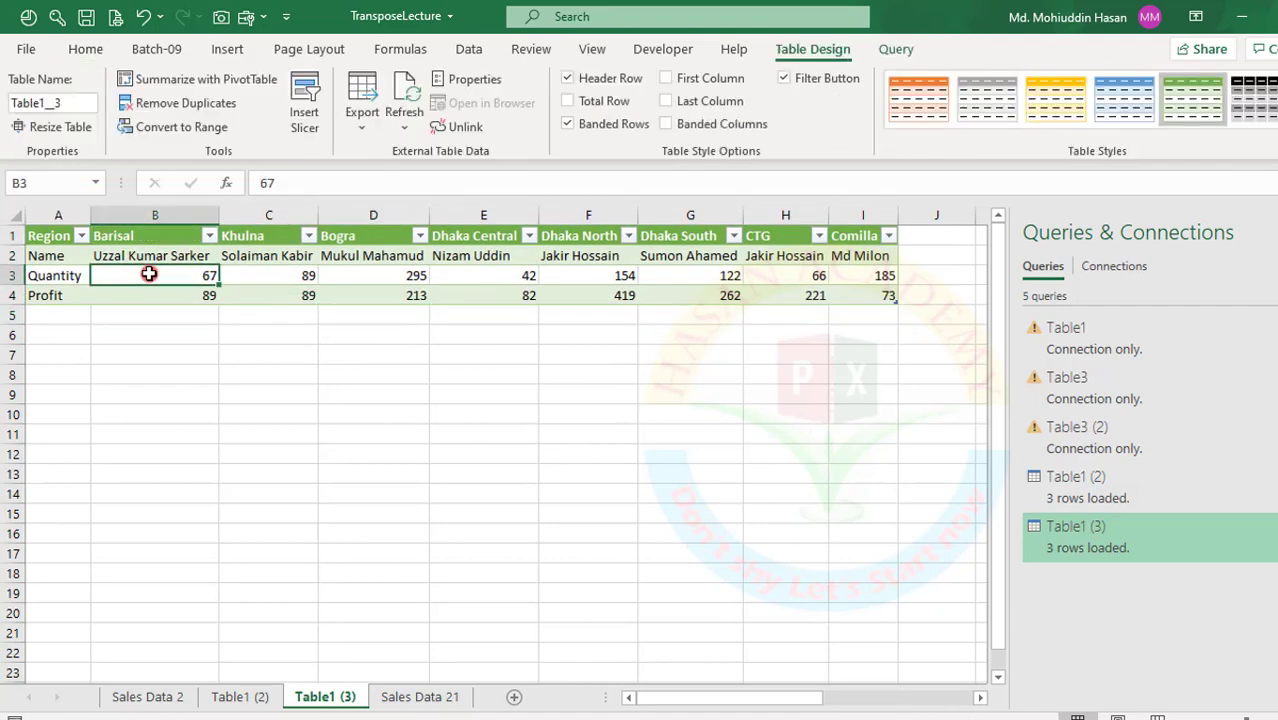
{"action": "left_click", "coordinate": [141, 253]}
{"action": "left_click", "coordinate": [45, 258]}
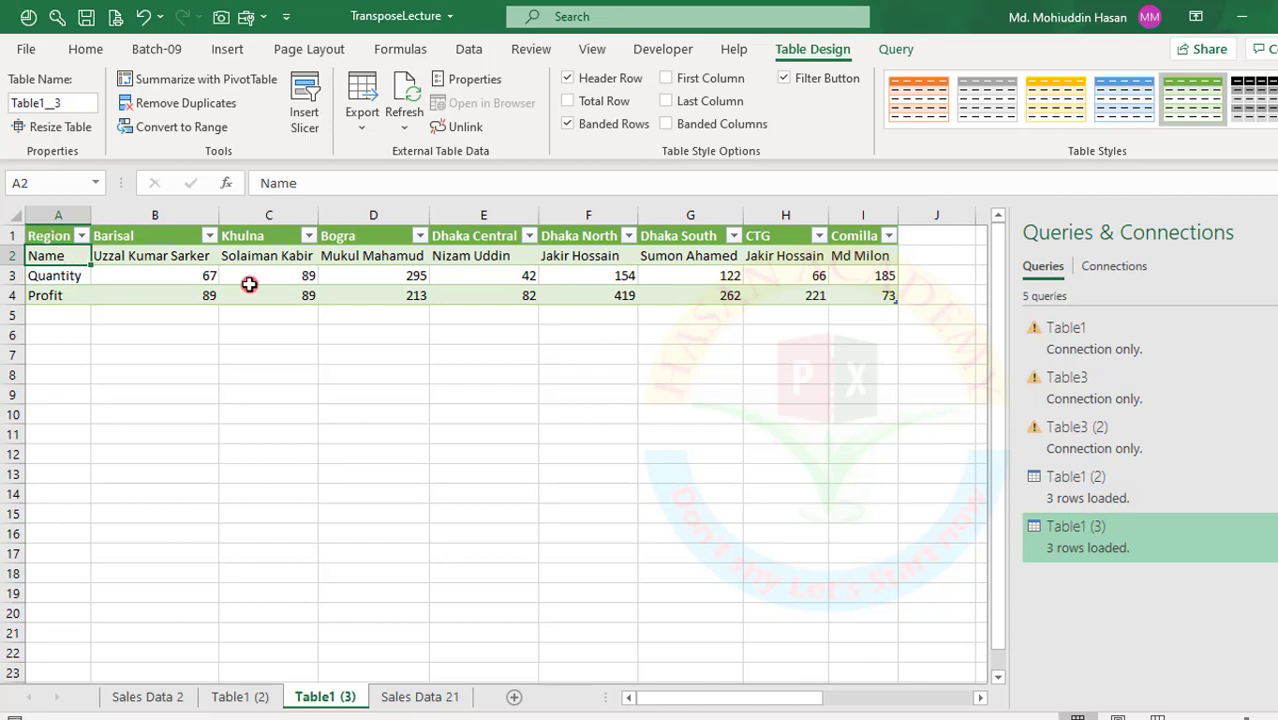
{"action": "left_click", "coordinate": [348, 382]}
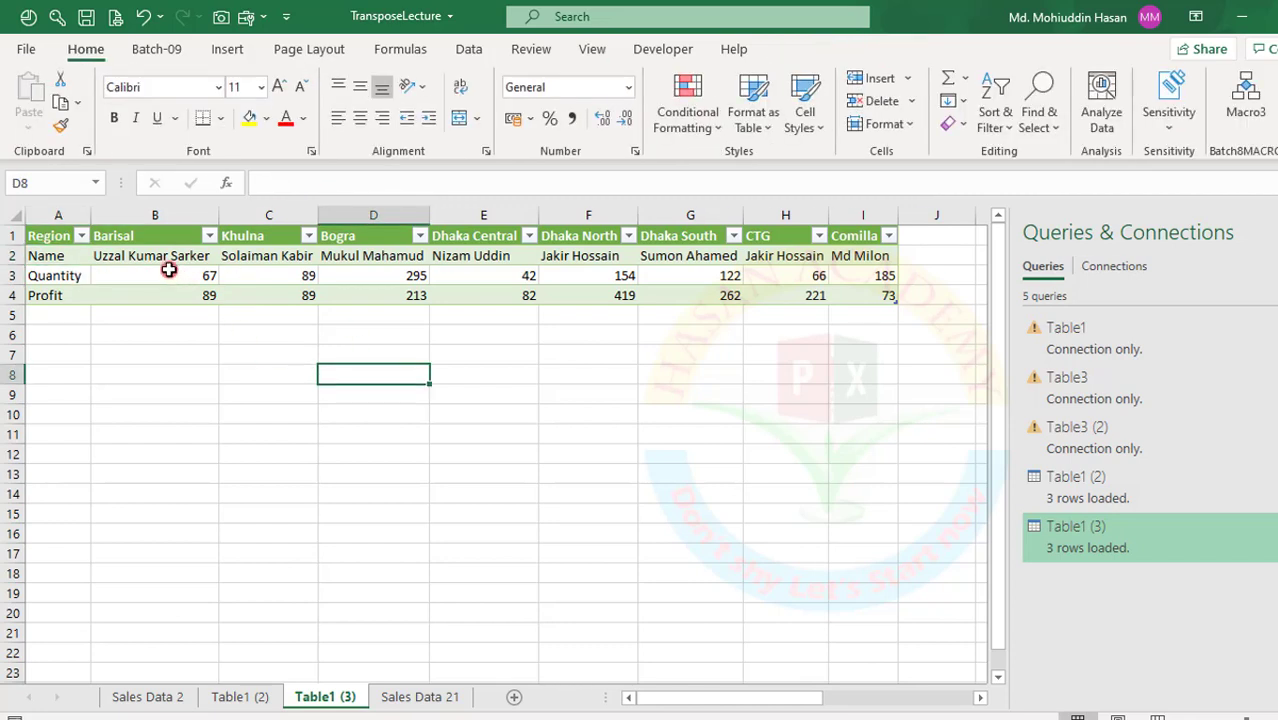
Compare the Sales Data 21 names B3:B10 and regions A3:A10 against the Table1 (2) sheet
{"action": "left_click", "coordinate": [409, 700]}
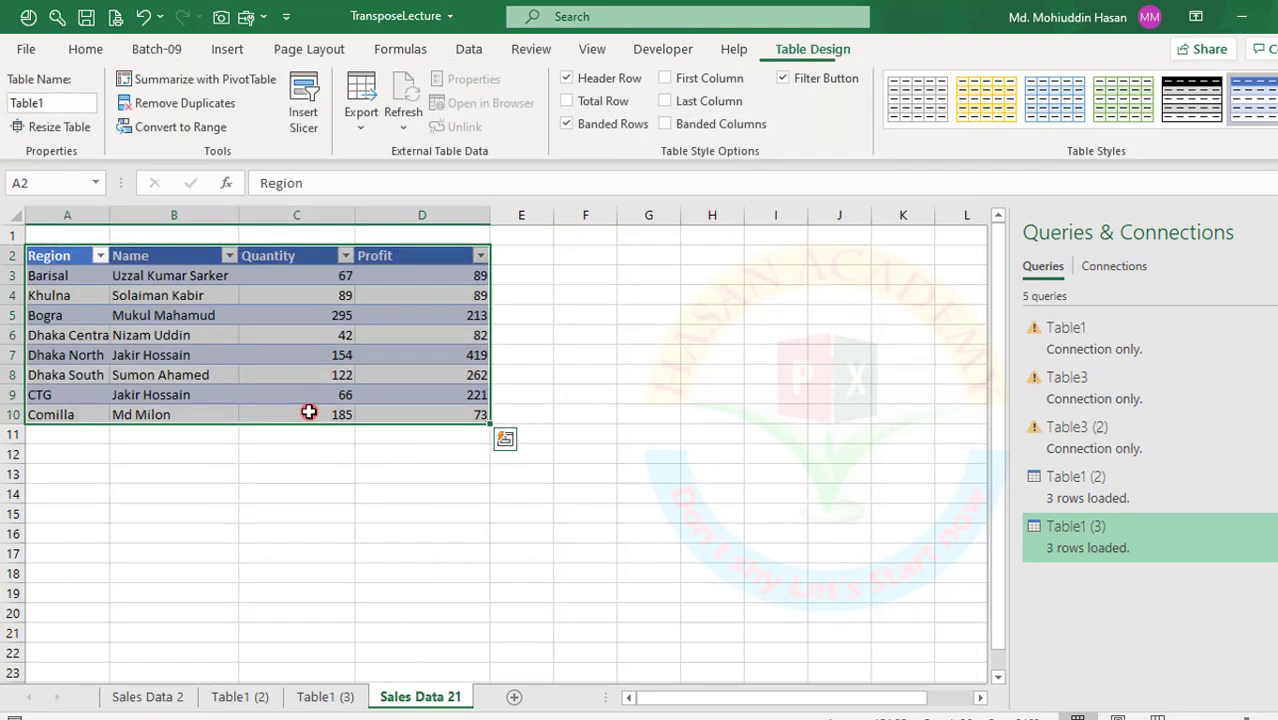
{"action": "left_click", "coordinate": [129, 257]}
{"action": "left_click_drag", "start_coordinate": [135, 276], "coordinate": [150, 415]}
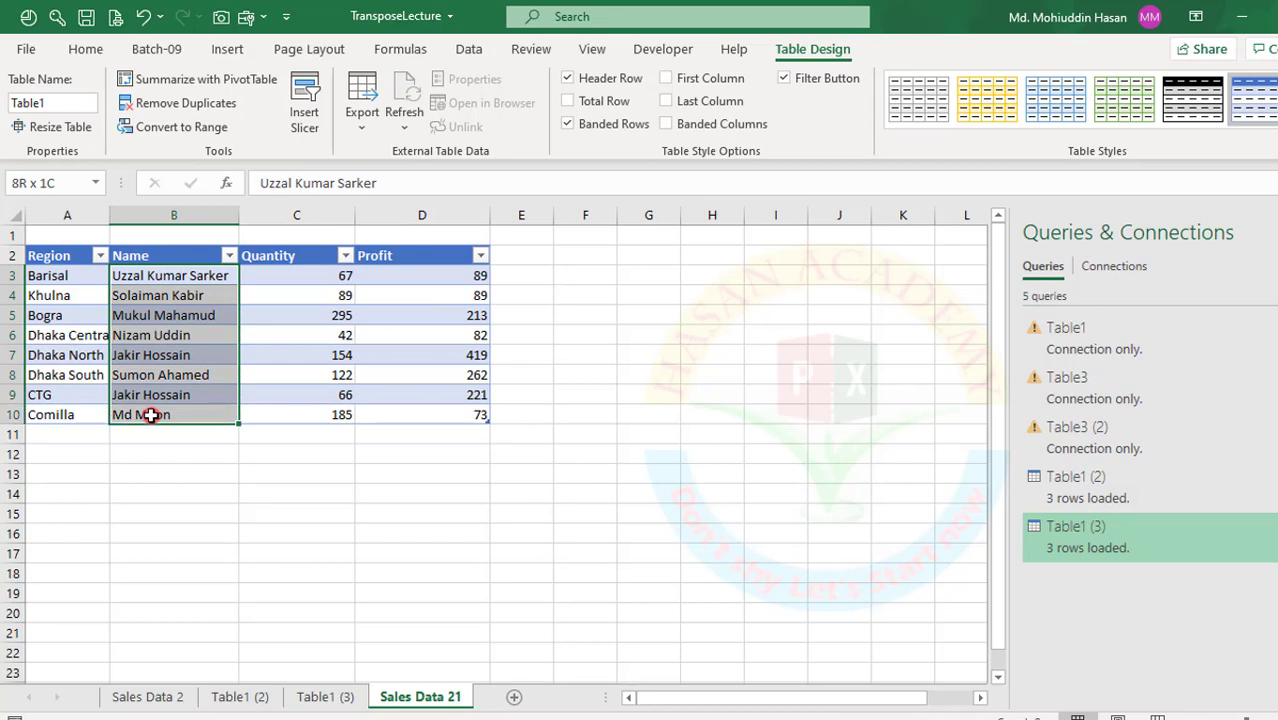
{"action": "left_click", "coordinate": [240, 700]}
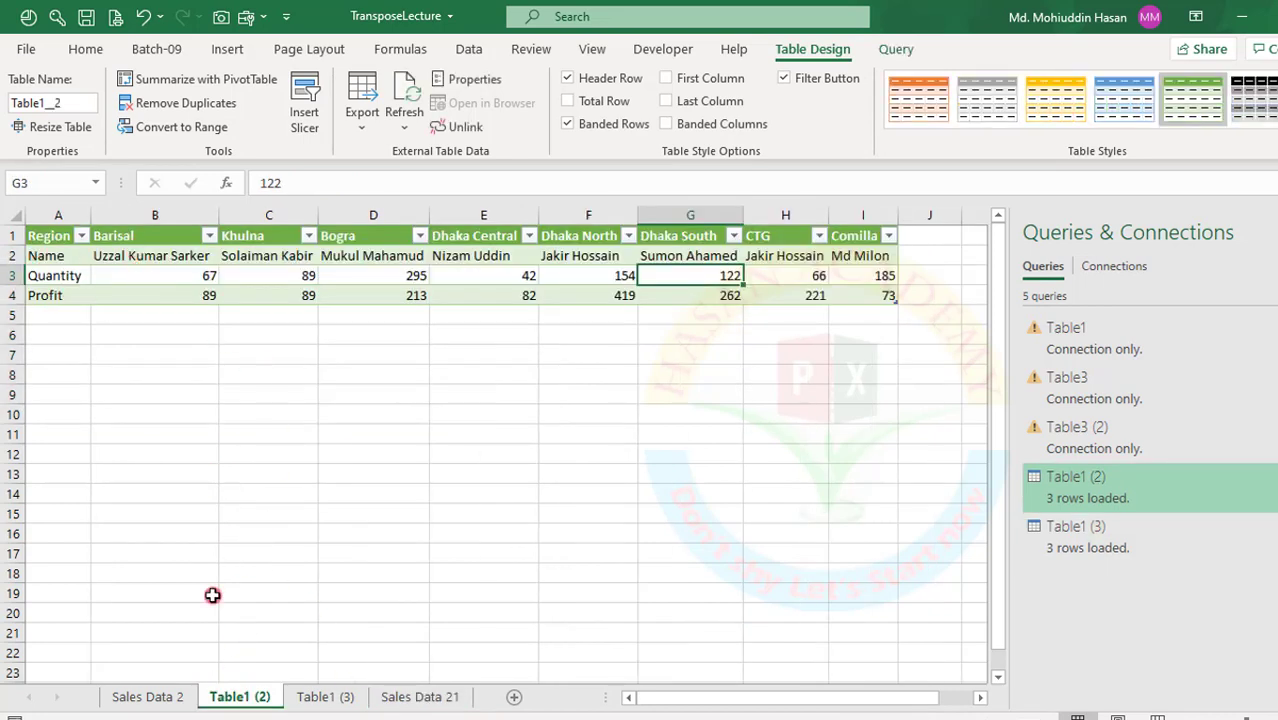
{"action": "left_click", "coordinate": [420, 697]}
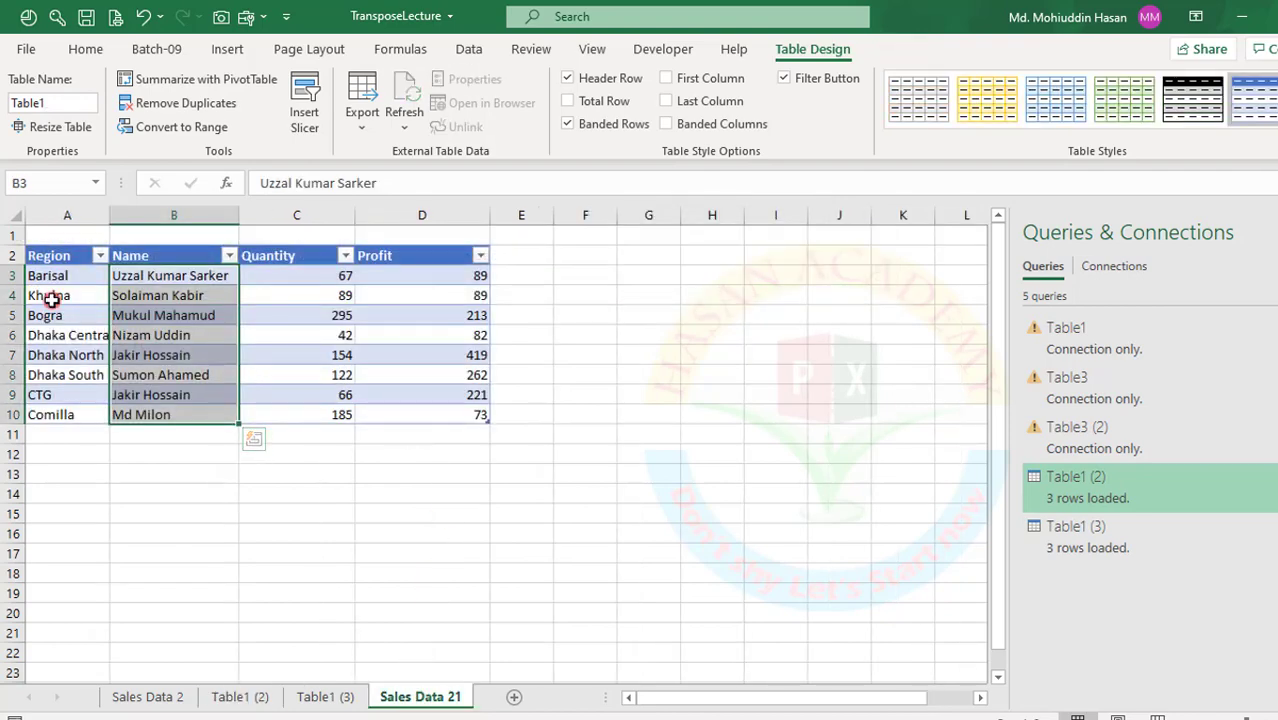
{"action": "left_click_drag", "start_coordinate": [48, 283], "coordinate": [34, 414]}
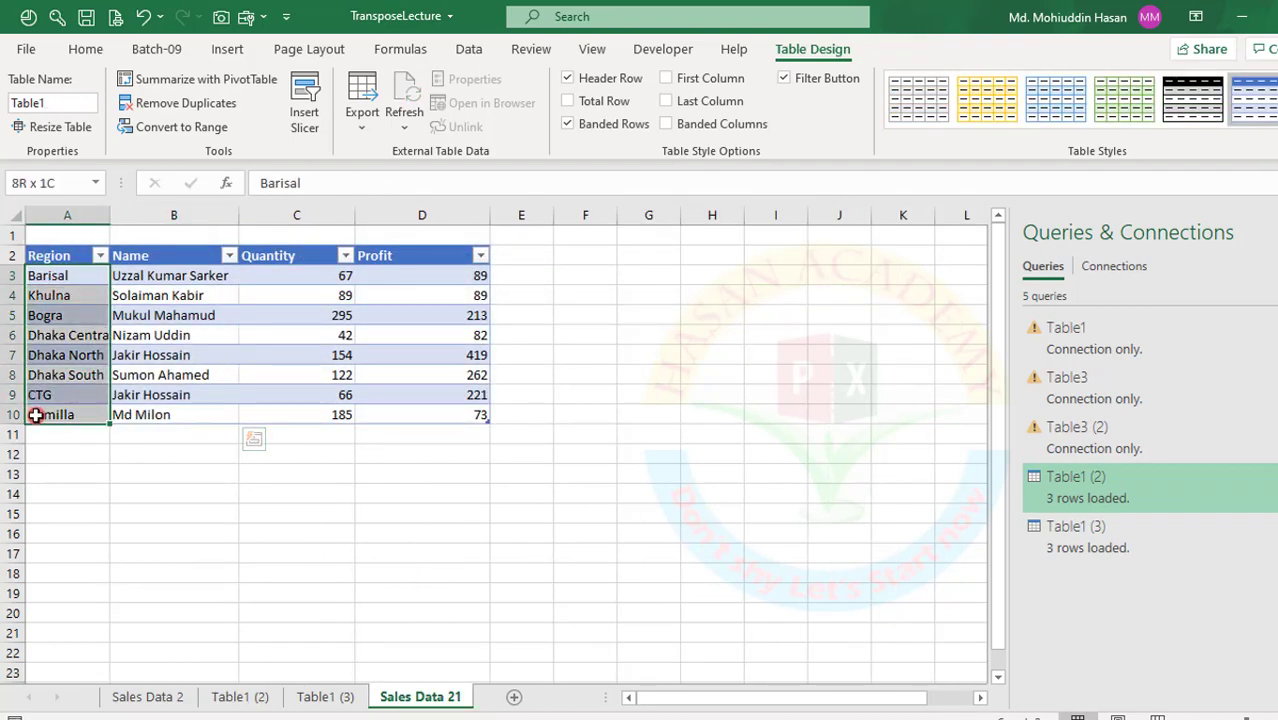
{"action": "left_click", "coordinate": [257, 697]}
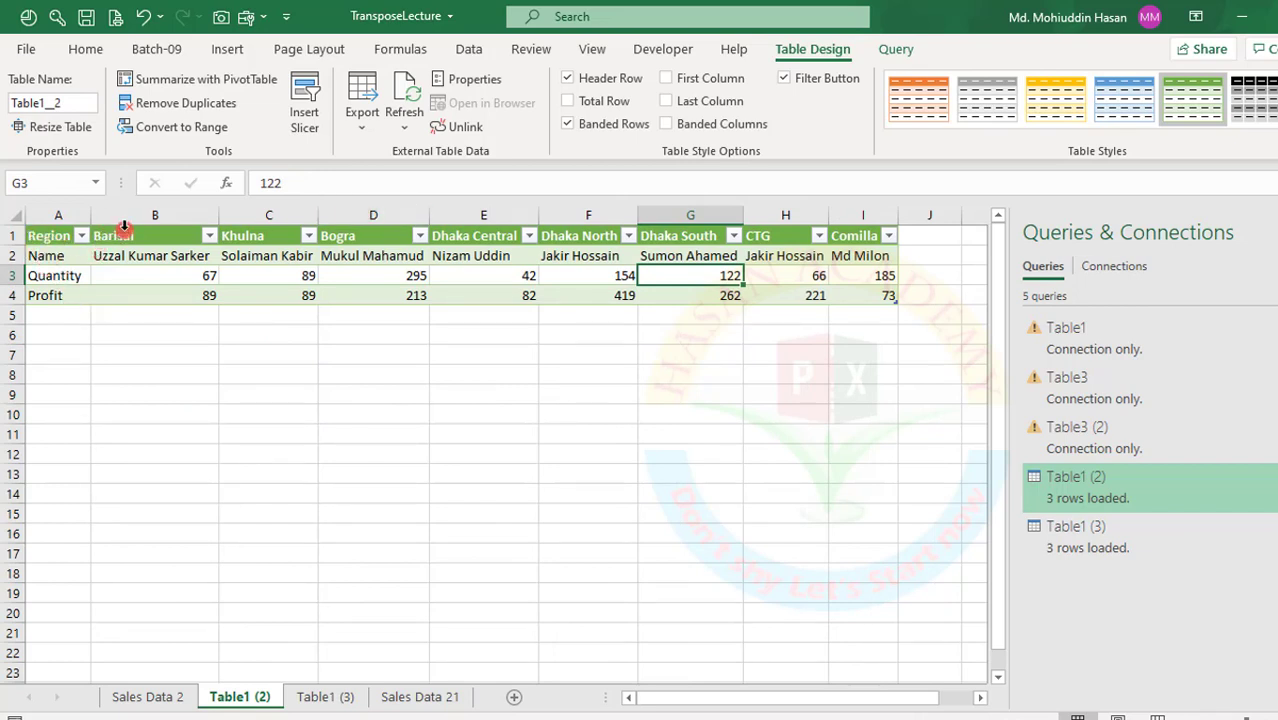
Select Barisal and Khulna columns B2:C4 on Table1 (2) and check Barisal's quantity 67 and profit
{"action": "left_click_drag", "start_coordinate": [185, 255], "coordinate": [262, 300]}
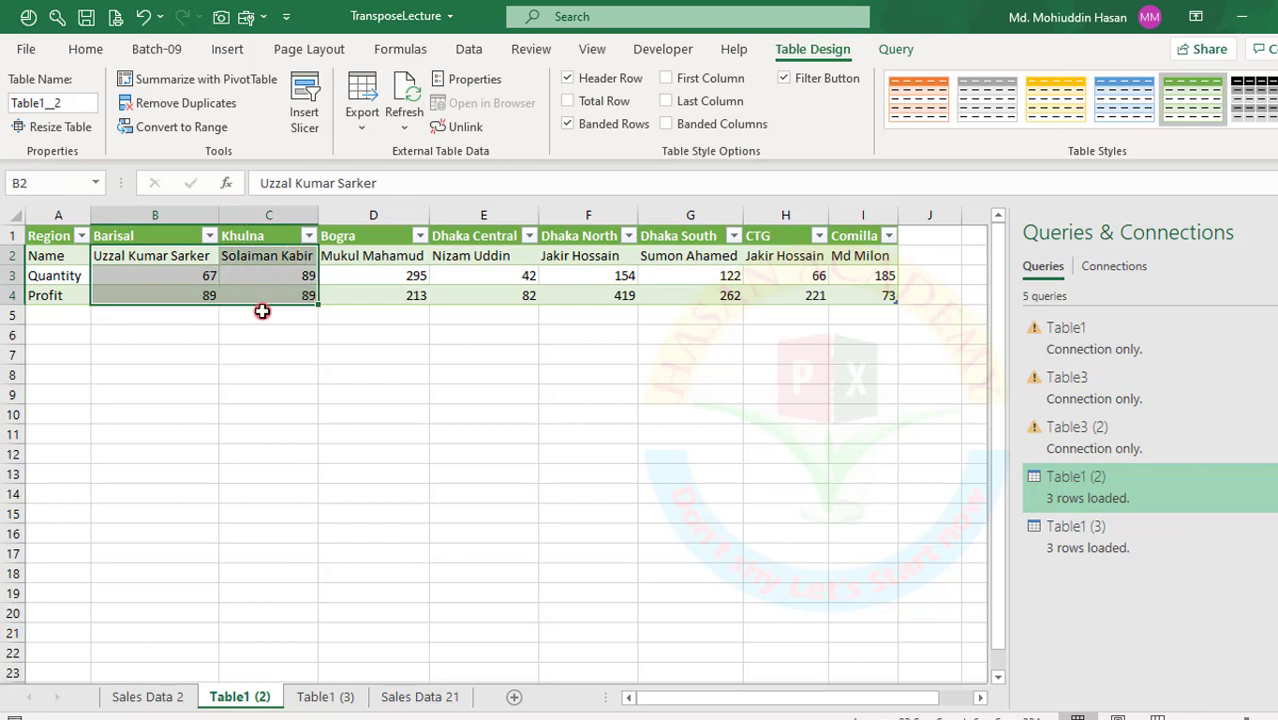
{"action": "left_click", "coordinate": [405, 697]}
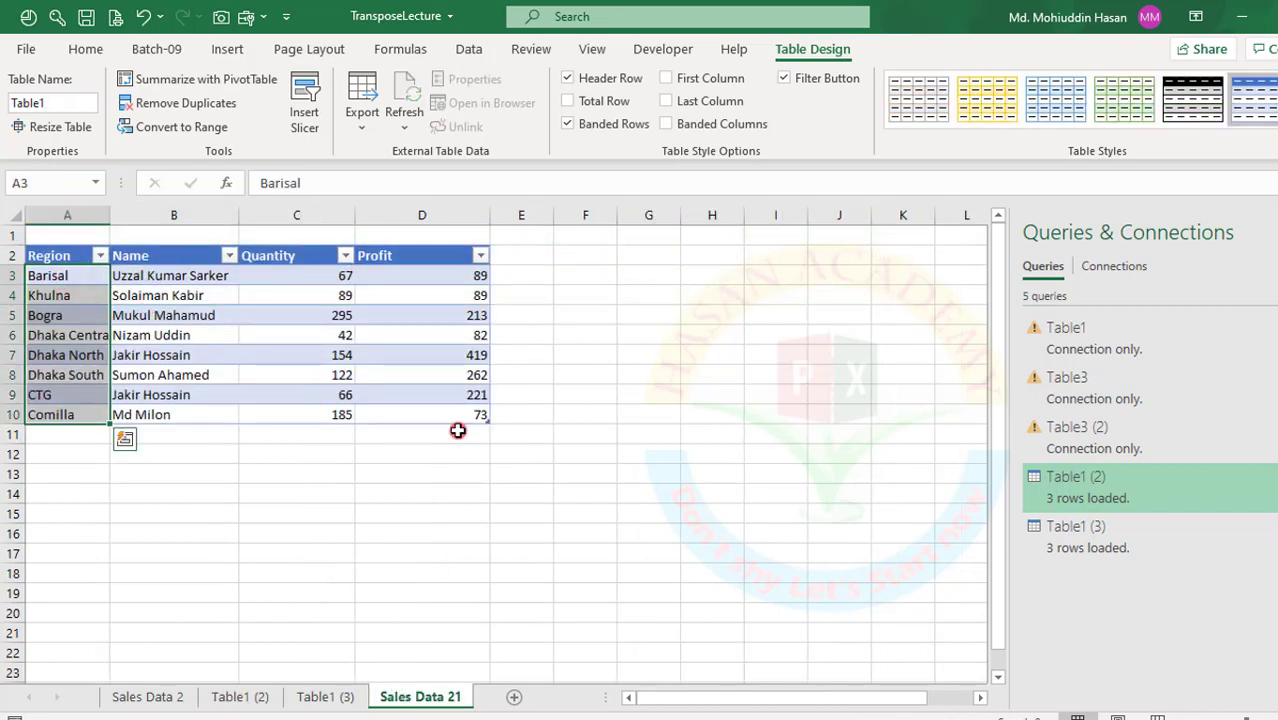
{"action": "left_click", "coordinate": [238, 697]}
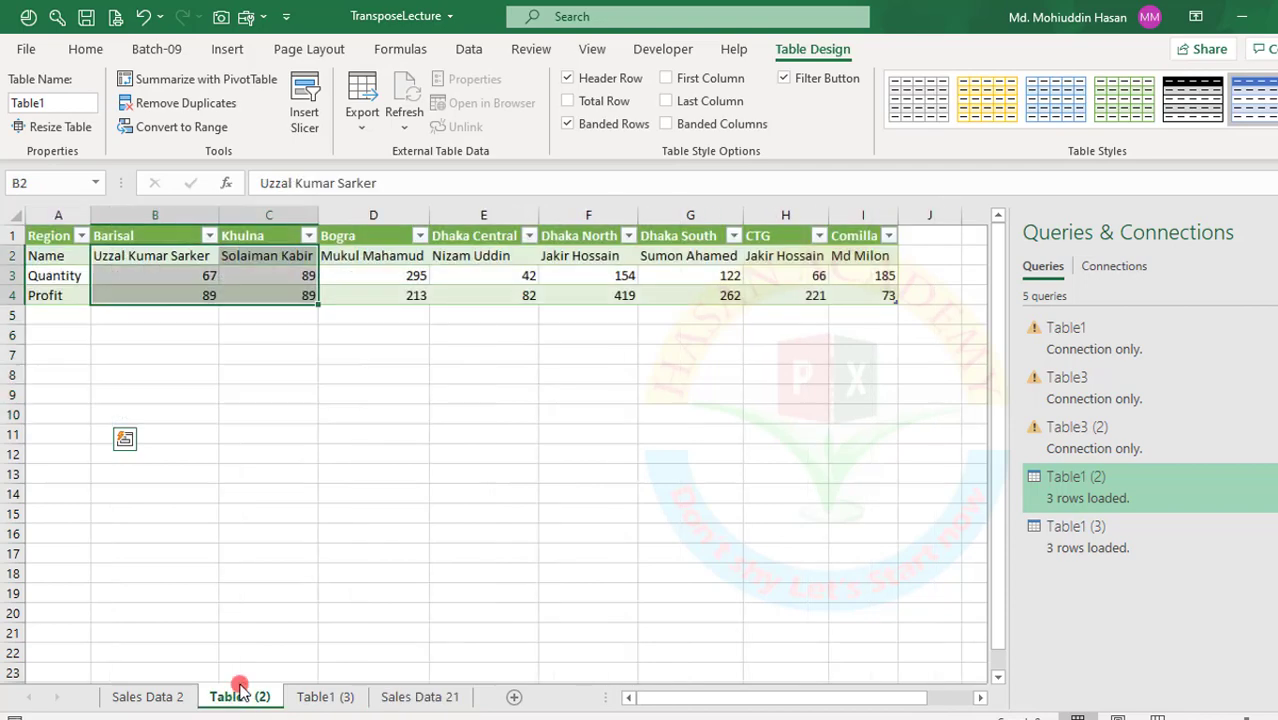
{"action": "left_click", "coordinate": [201, 274]}
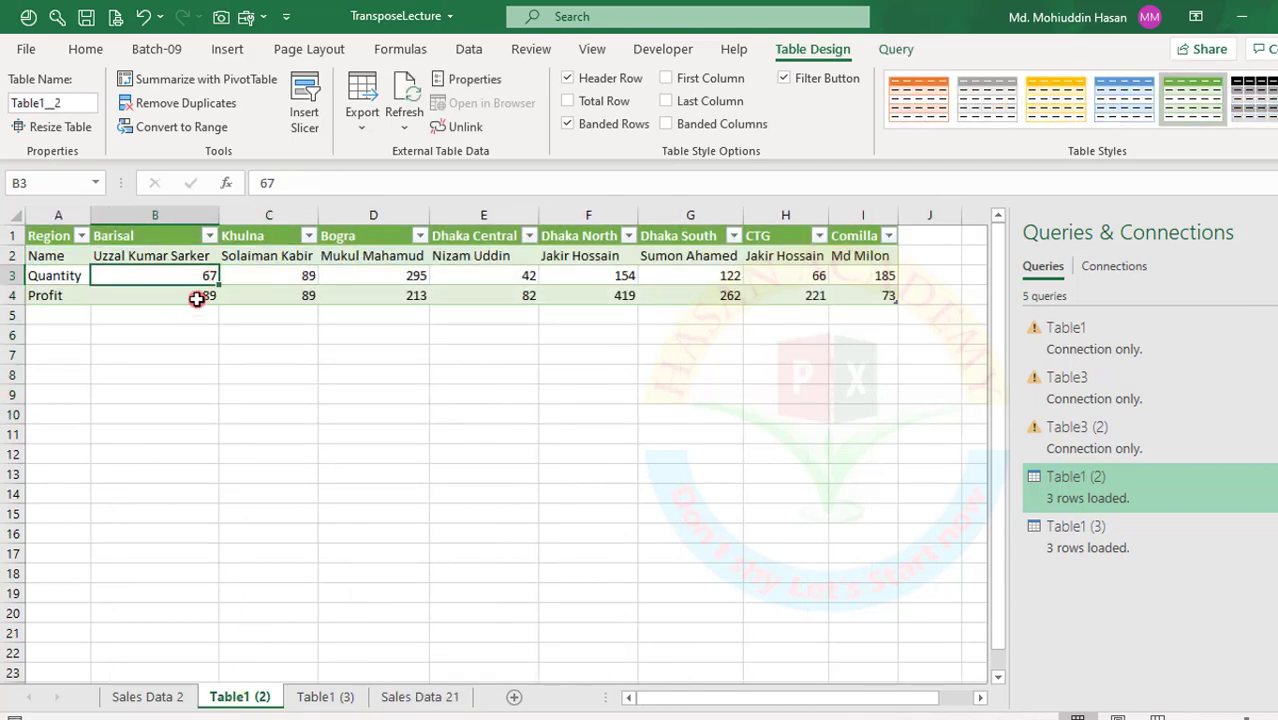
{"action": "left_click", "coordinate": [197, 298]}
Cross-check Barisal's profit and Khulna's quantity 89 and profit between Sales Data 21 and Table1 (2)
{"action": "left_click", "coordinate": [432, 697]}
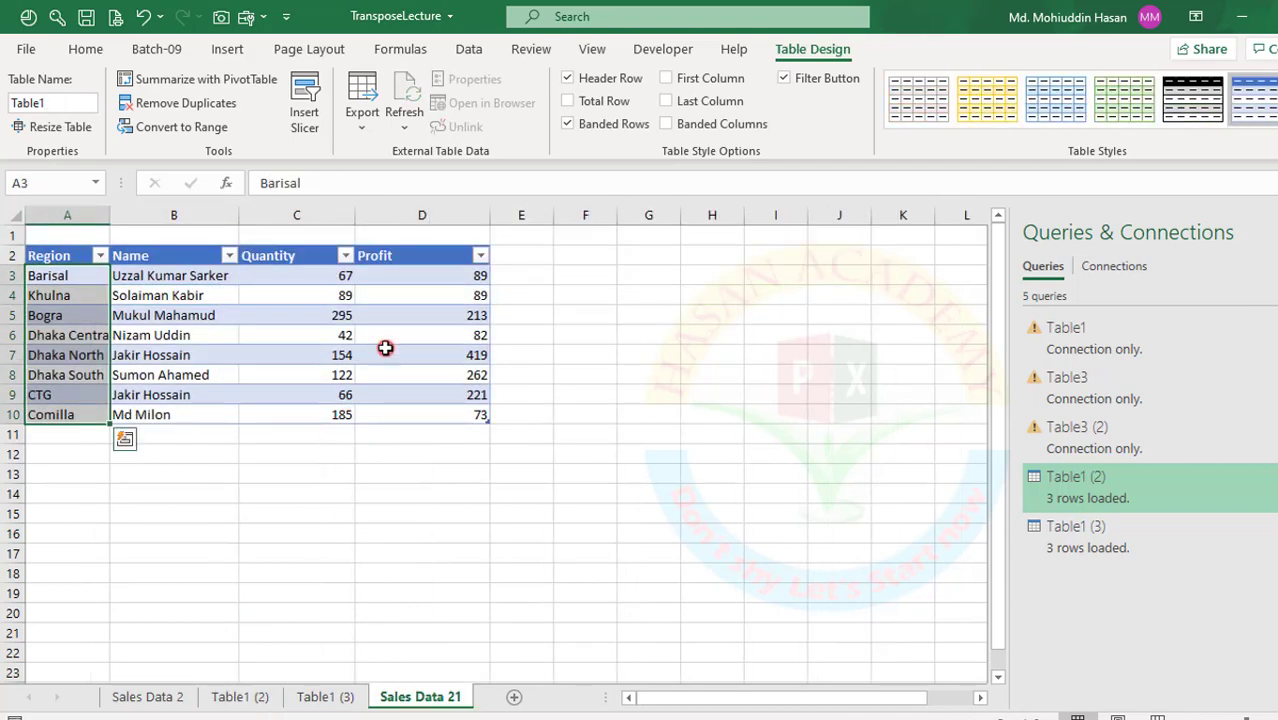
{"action": "left_click", "coordinate": [455, 272]}
{"action": "left_click", "coordinate": [321, 293]}
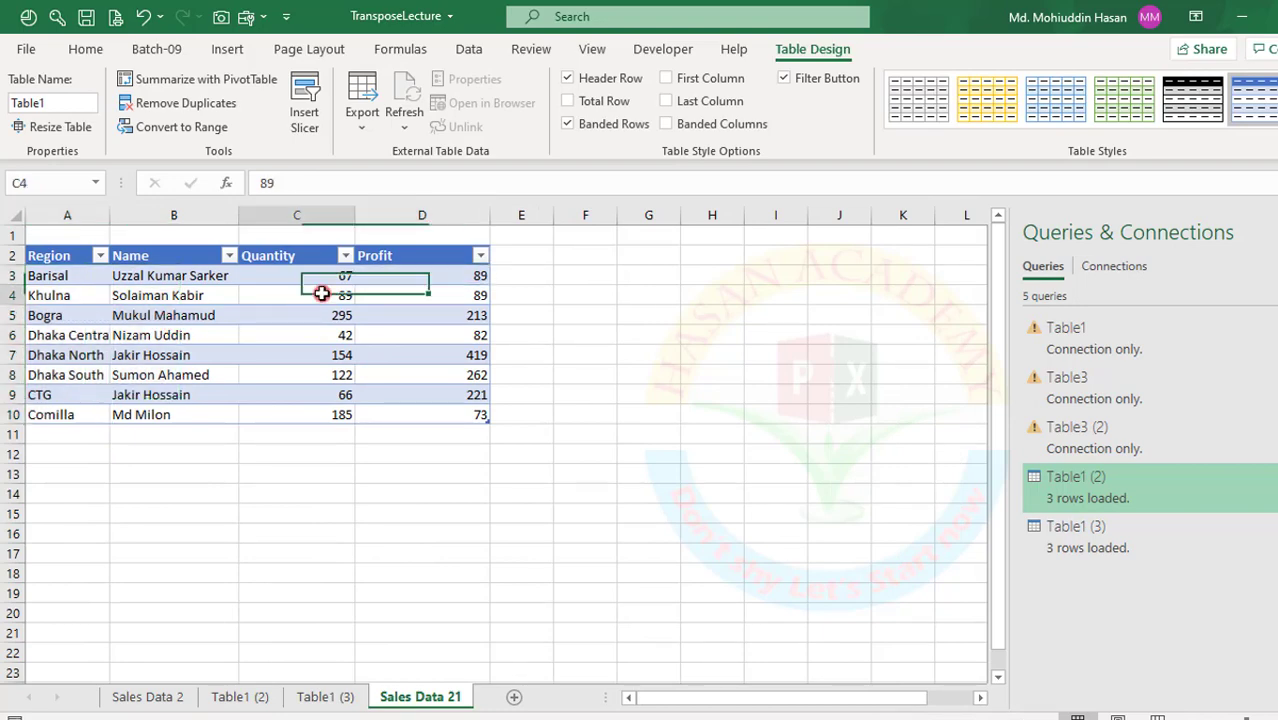
{"action": "left_click", "coordinate": [443, 293]}
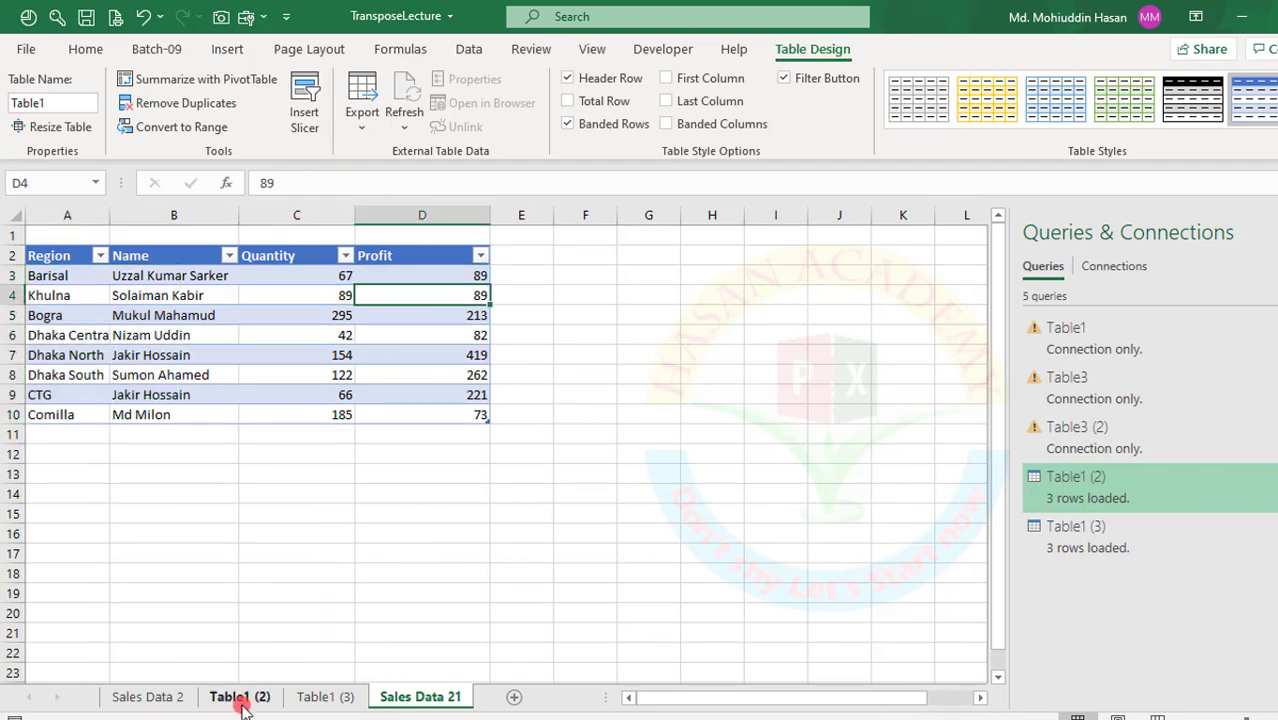
{"action": "left_click", "coordinate": [242, 700]}
{"action": "left_click", "coordinate": [282, 272]}
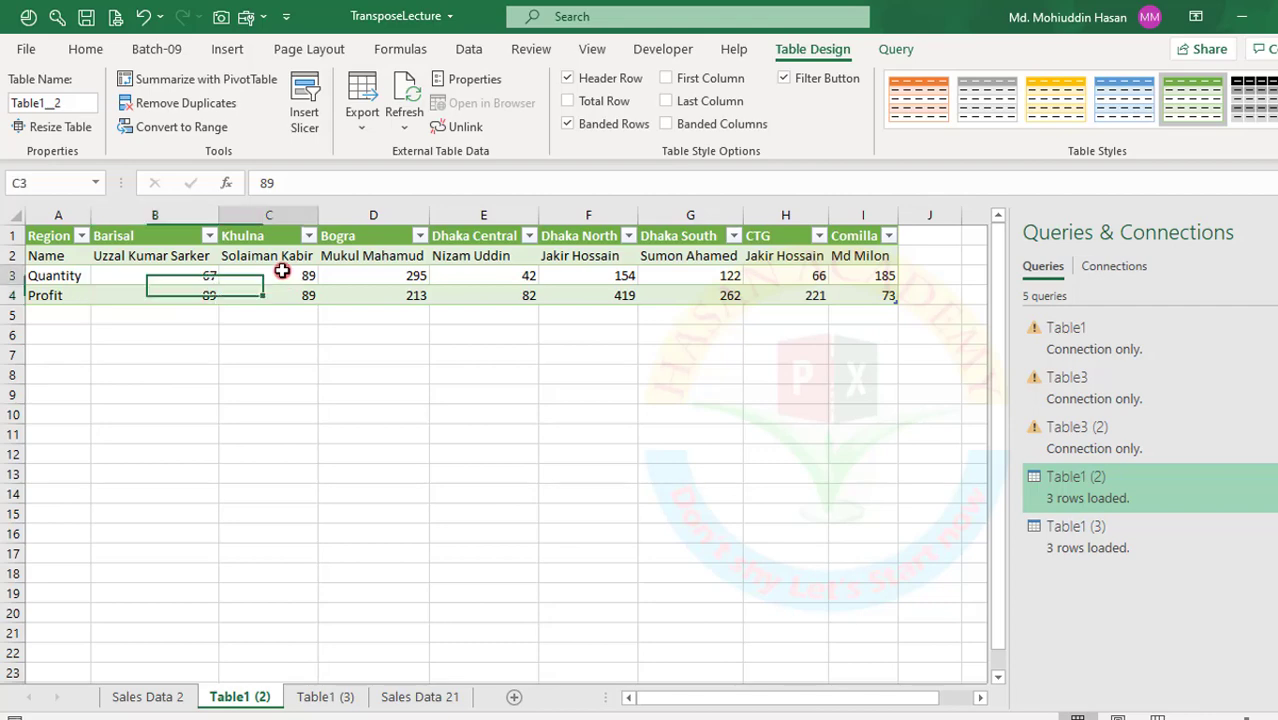
{"action": "left_click", "coordinate": [278, 292]}
{"action": "left_click", "coordinate": [263, 238]}
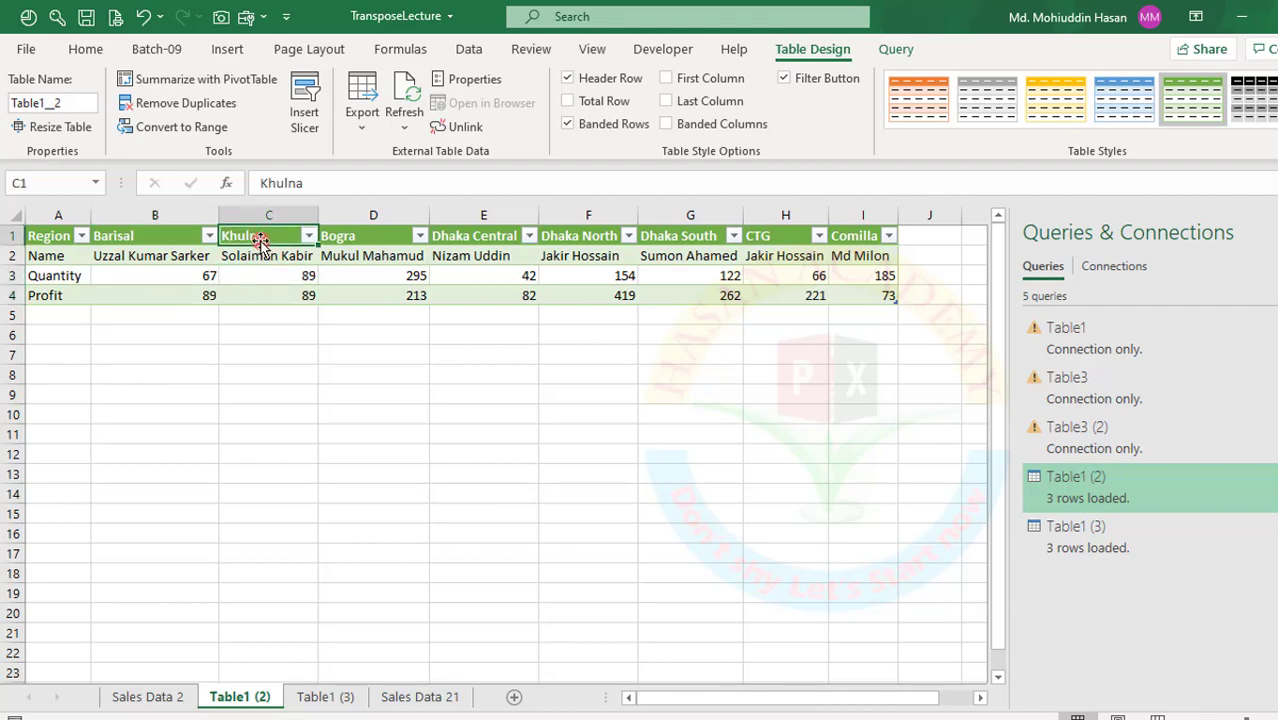
{"action": "left_click", "coordinate": [298, 322]}
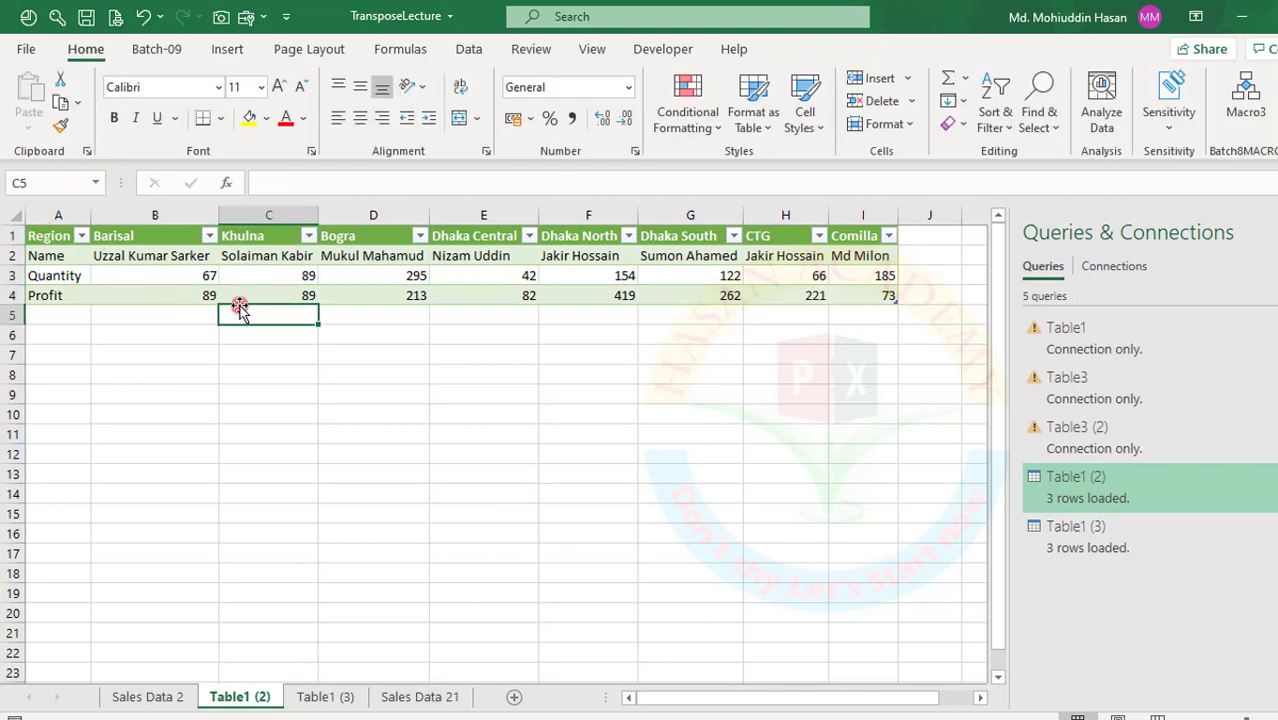